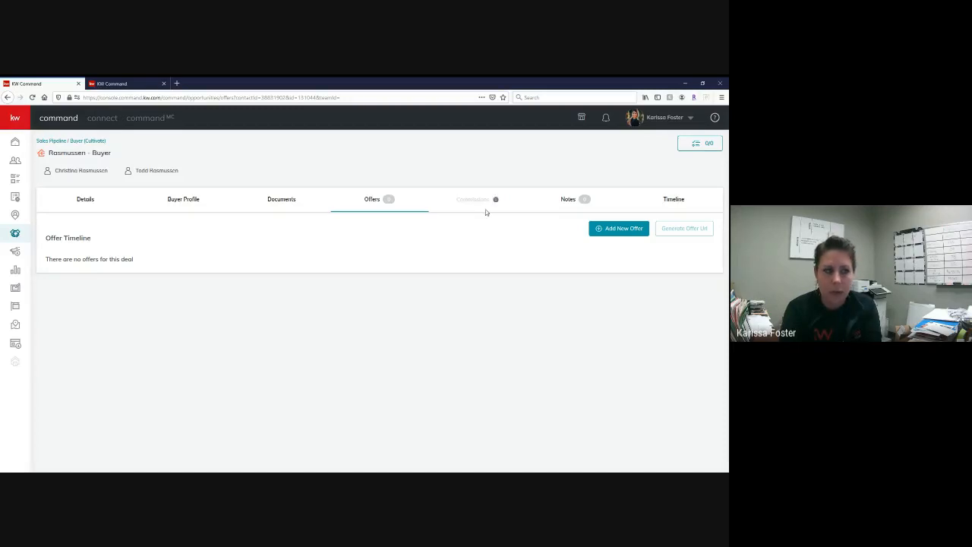
# - Create a new offer version named "Initial Offer" for the buyer opportunity
pyautogui.moveTo(496, 200)
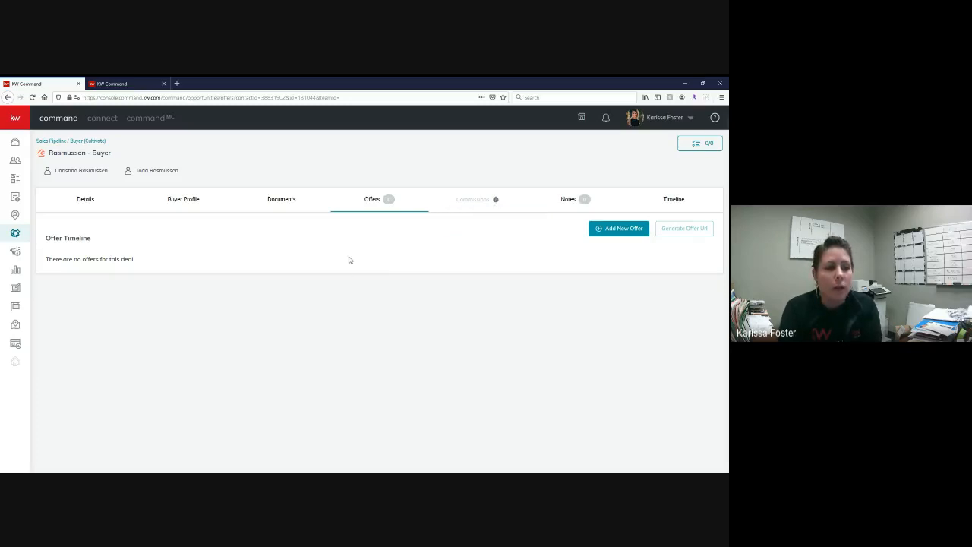
pyautogui.click(635, 230)
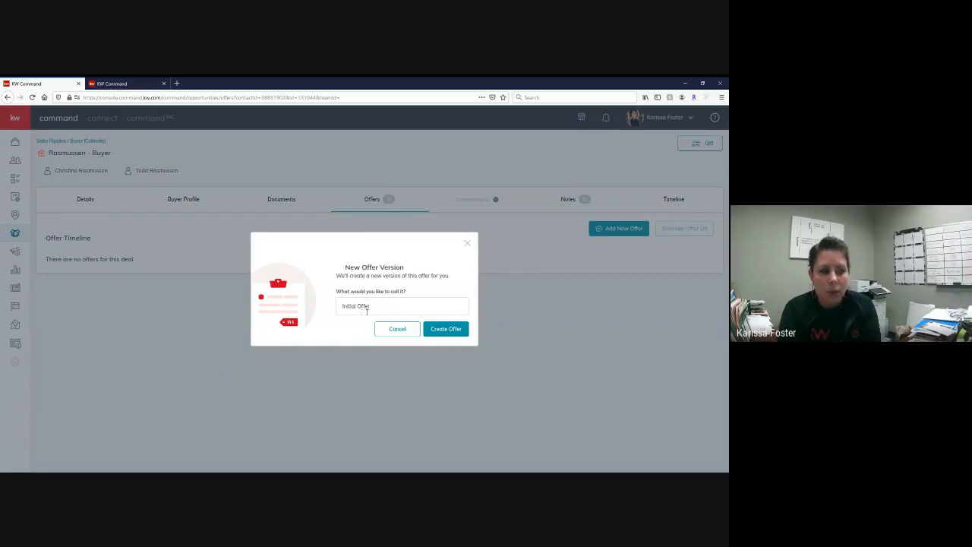
pyautogui.click(409, 310)
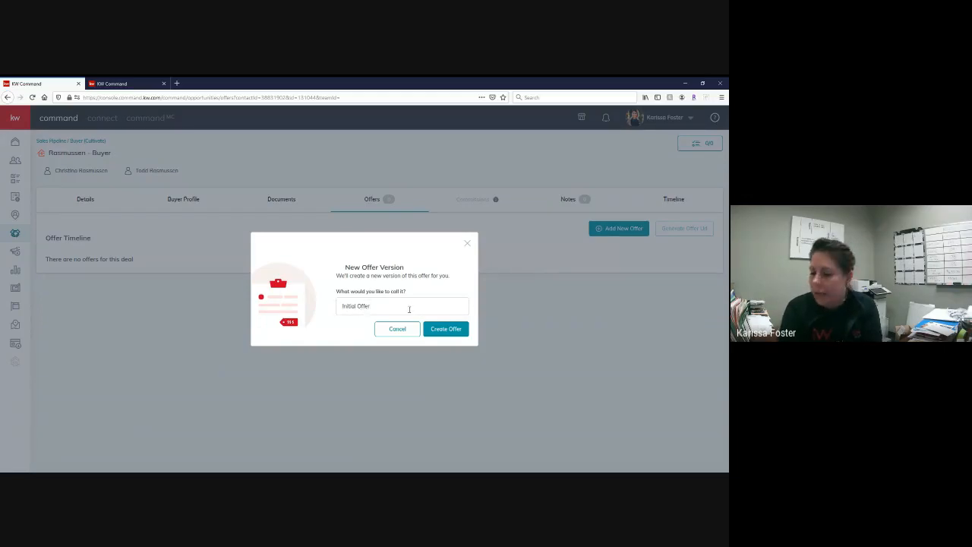
pyautogui.click(446, 330)
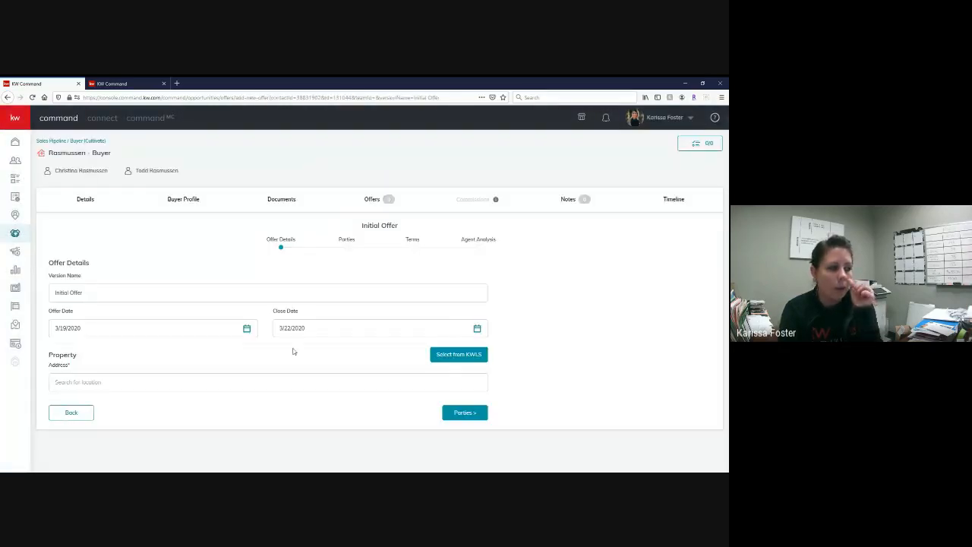
# - Check the offer date and set the close date to 5/29/2020 in the offer details
pyautogui.click(131, 327)
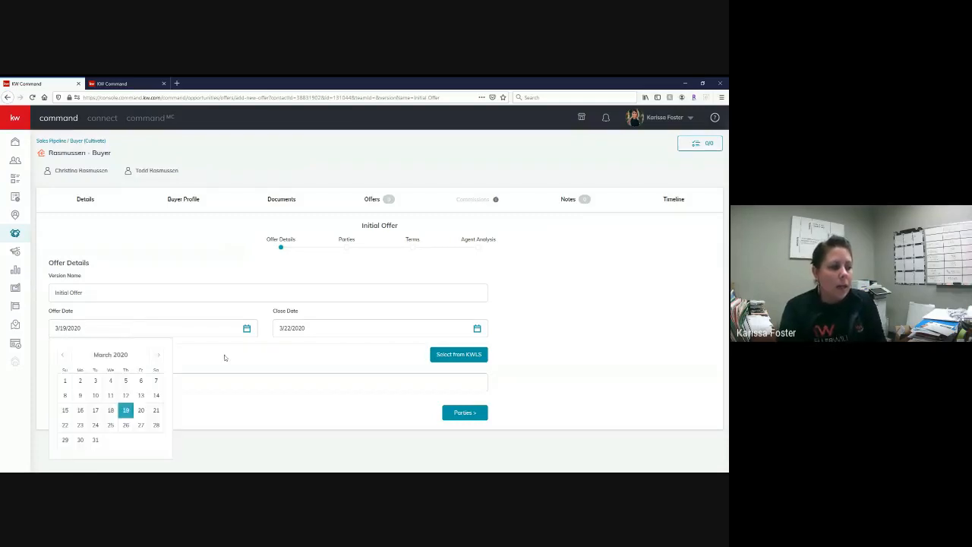
pyautogui.click(220, 342)
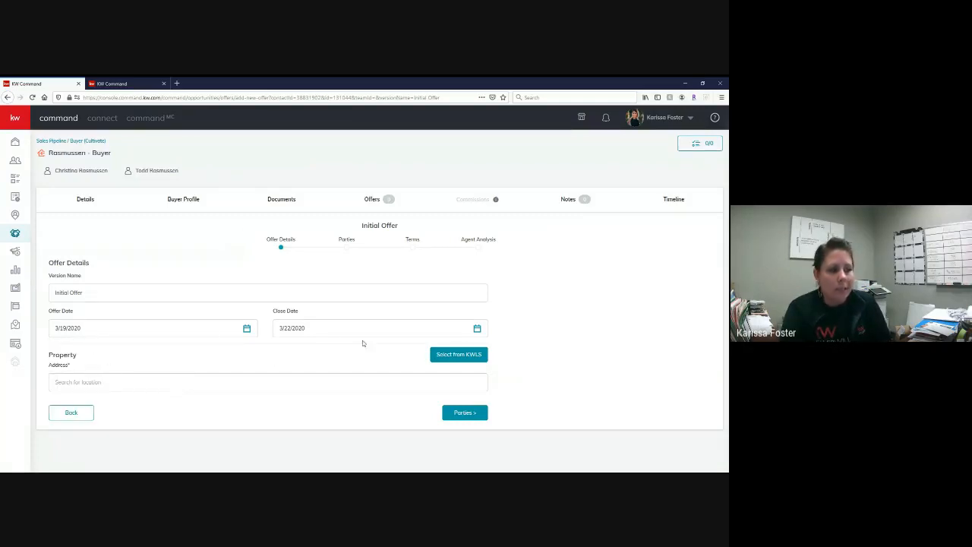
pyautogui.click(122, 331)
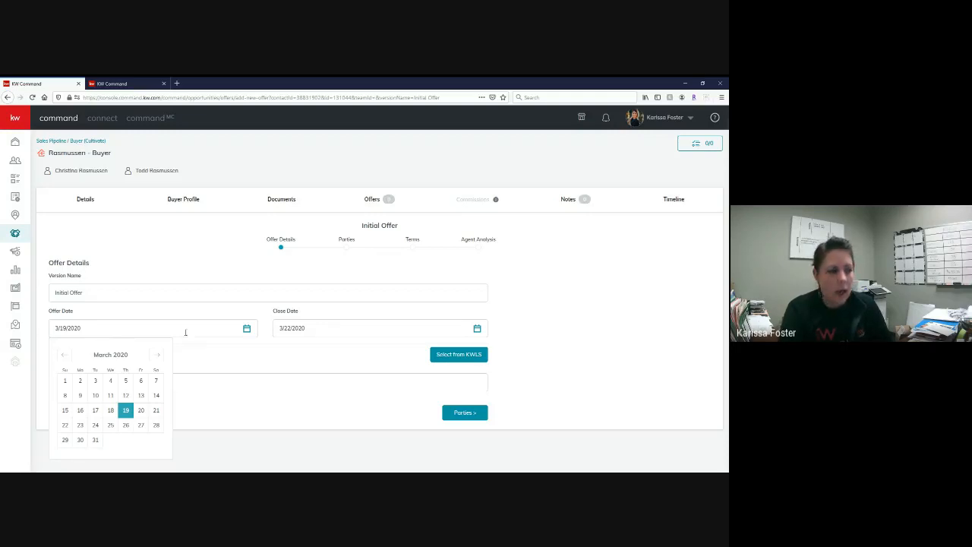
pyautogui.click(333, 329)
pyautogui.click(380, 357)
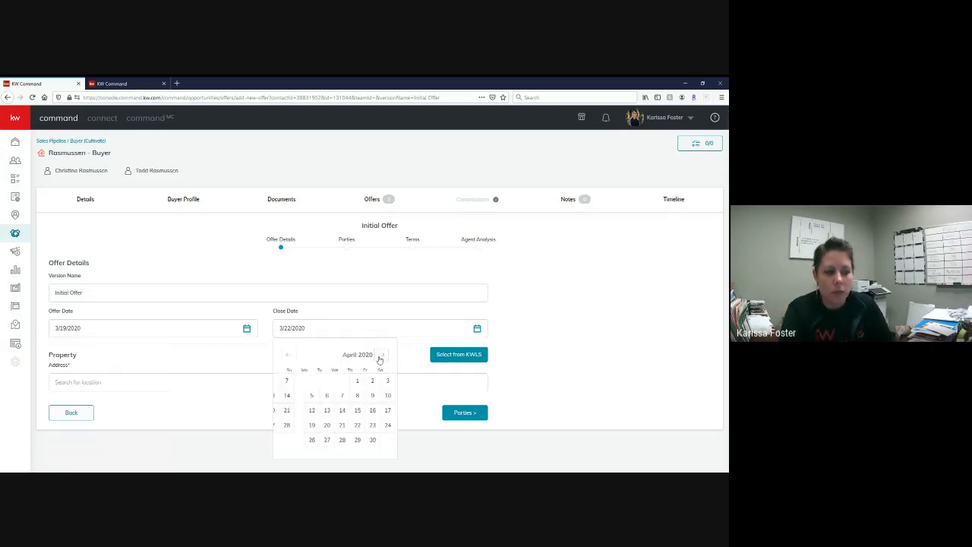
pyautogui.click(381, 357)
pyautogui.click(360, 442)
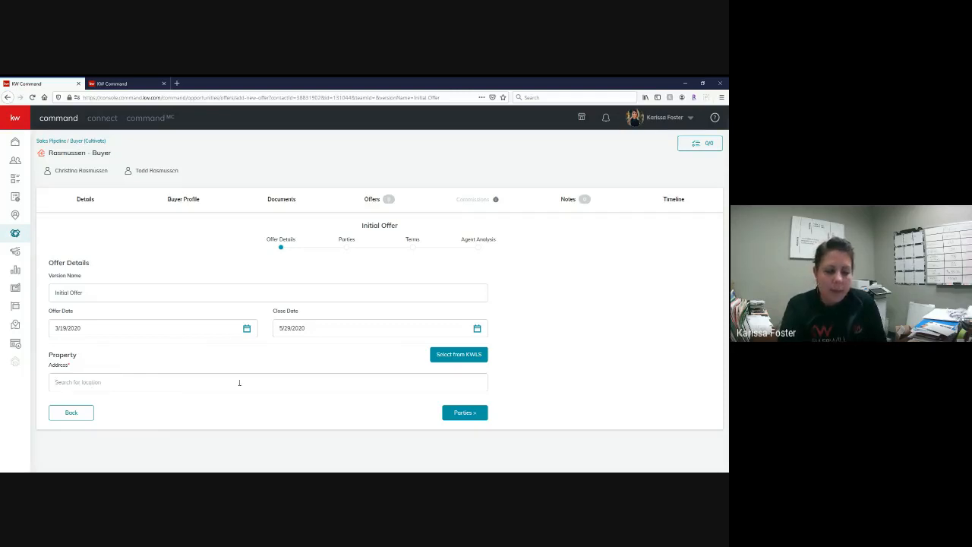
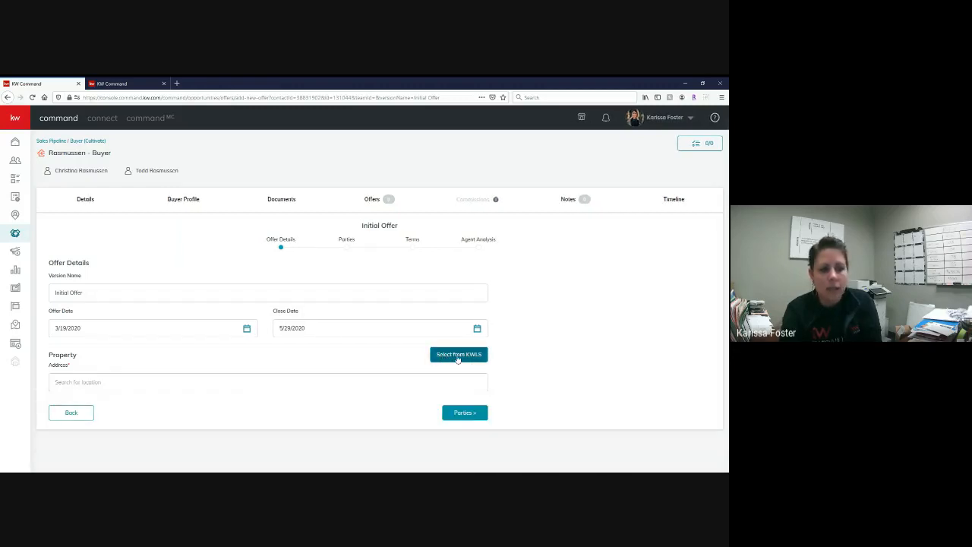
# - Fill in the offer's property from KWLS by searching All Listings for the street address and selecting the active New Jersey listing
pyautogui.click(479, 357)
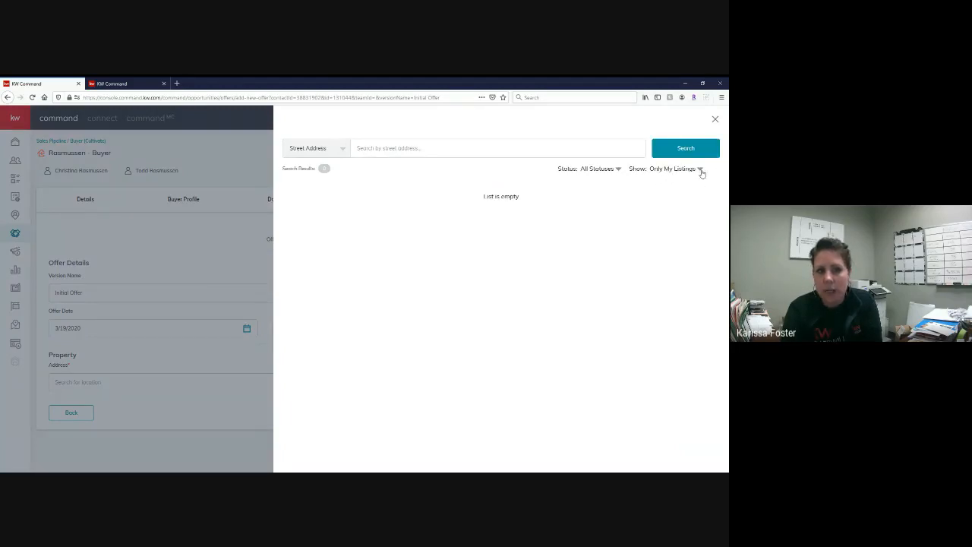
pyautogui.click(700, 170)
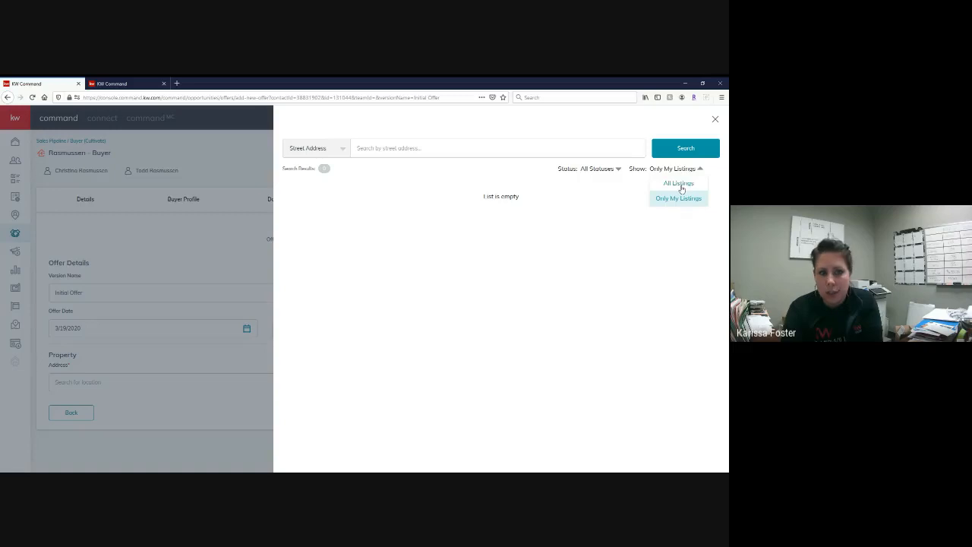
pyautogui.click(679, 184)
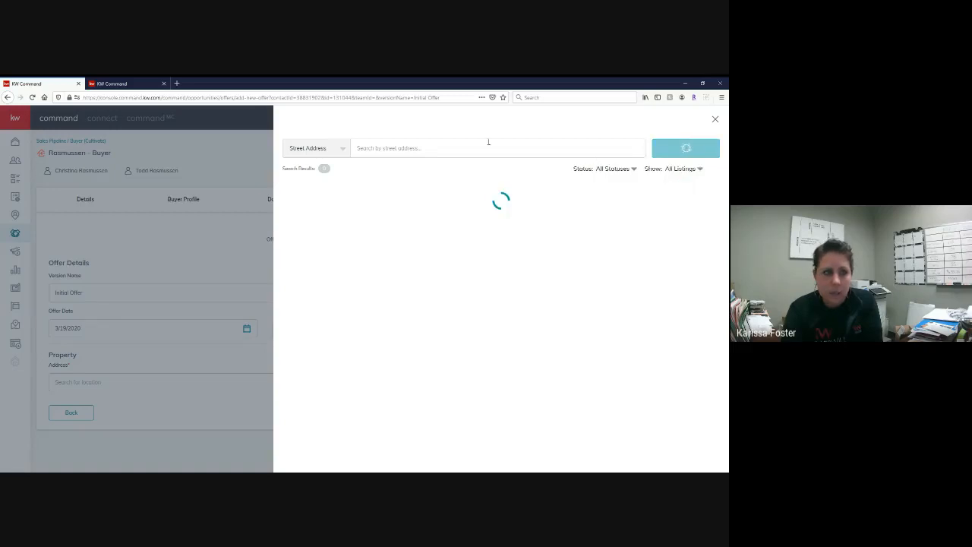
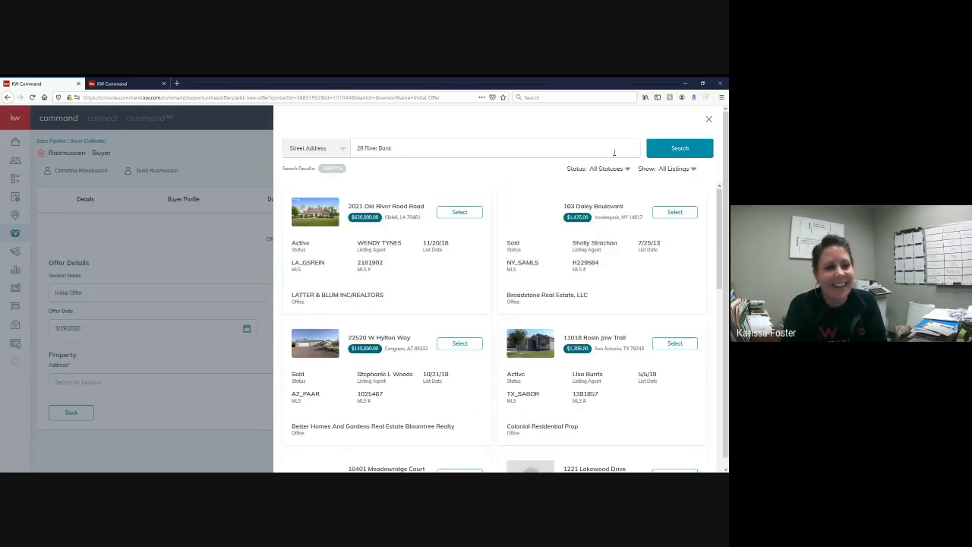
pyautogui.click(677, 148)
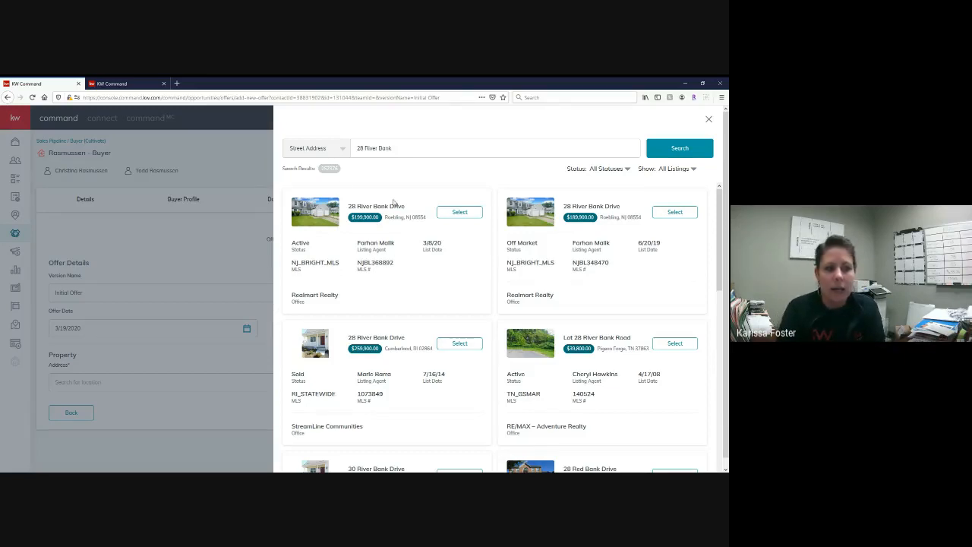
pyautogui.click(466, 216)
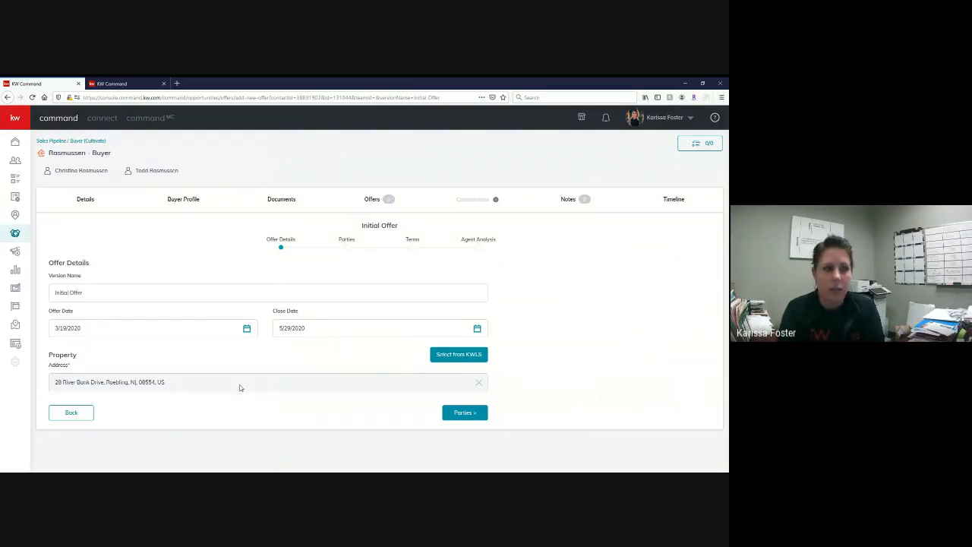
# - Continue to the offer's Parties section and enter the seller's full name
pyautogui.click(466, 413)
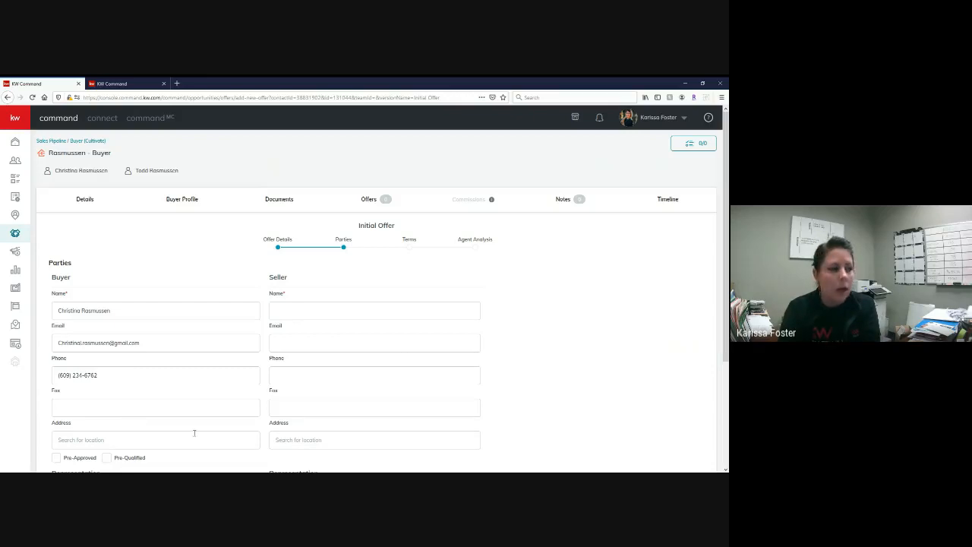
pyautogui.scroll(-1, 243, 266)
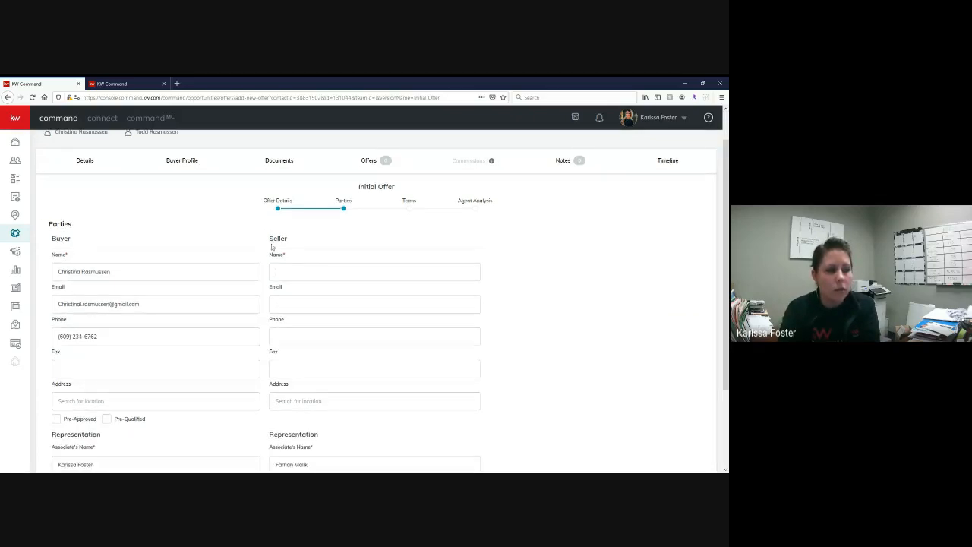
pyautogui.click(278, 270)
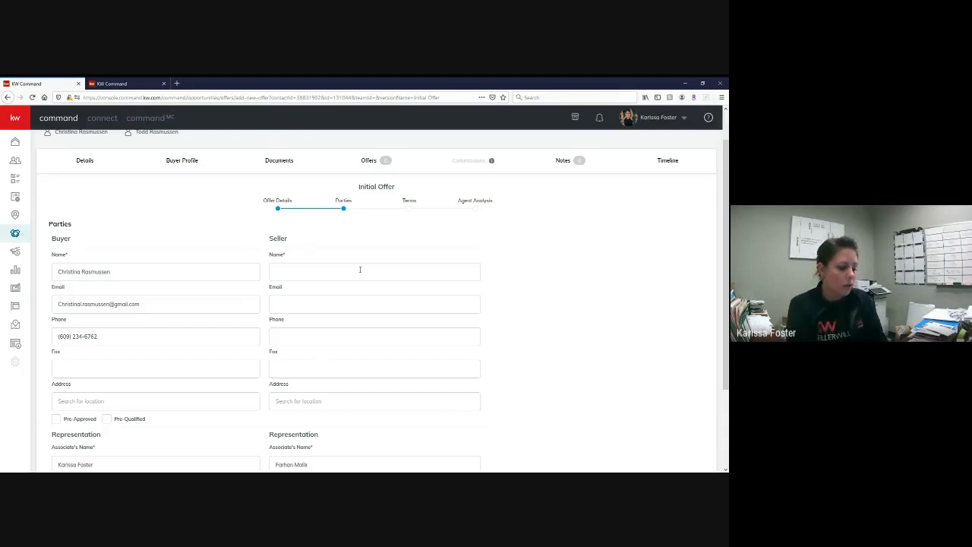
pyautogui.write('John Doe')
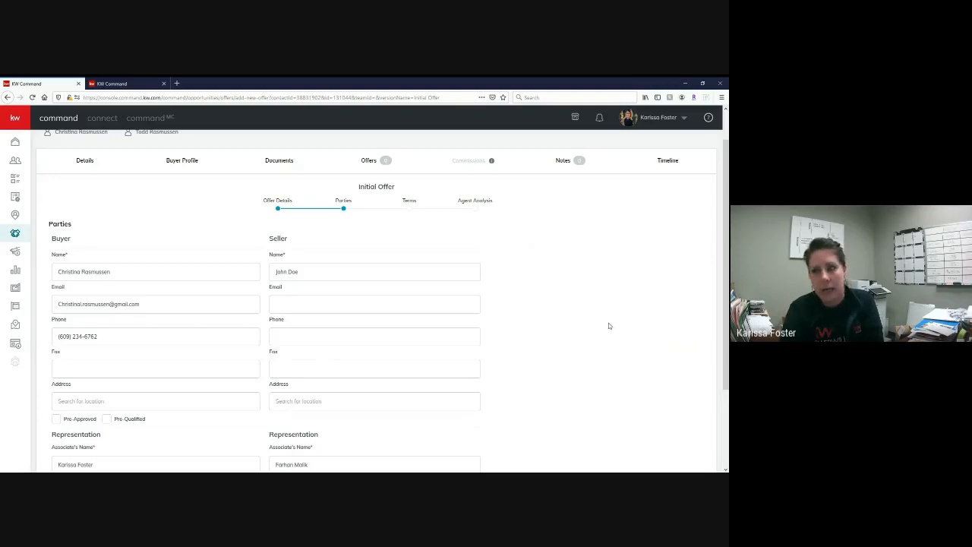
# - Review the representation details of the buyer and seller and continue to the offer's Terms section
pyautogui.scroll(-3, 534, 228)
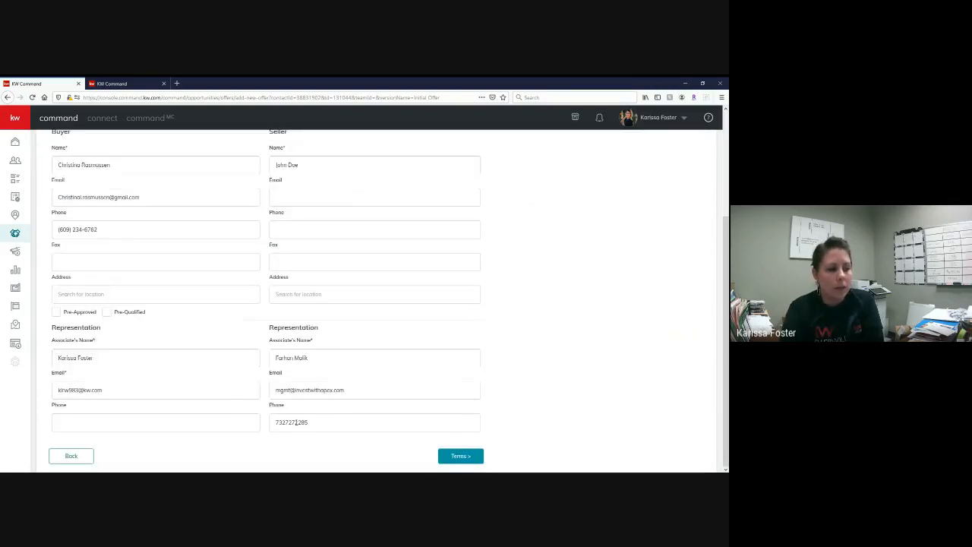
pyautogui.moveTo(269, 326); pyautogui.dragTo(318, 385)
pyautogui.click(316, 419)
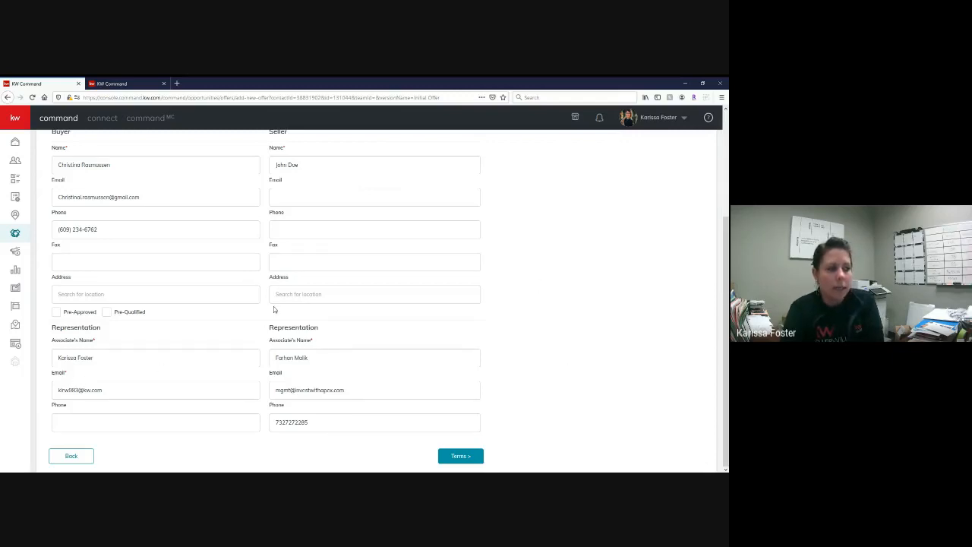
pyautogui.scroll(3, 274, 309)
pyautogui.scroll(-3, 275, 302)
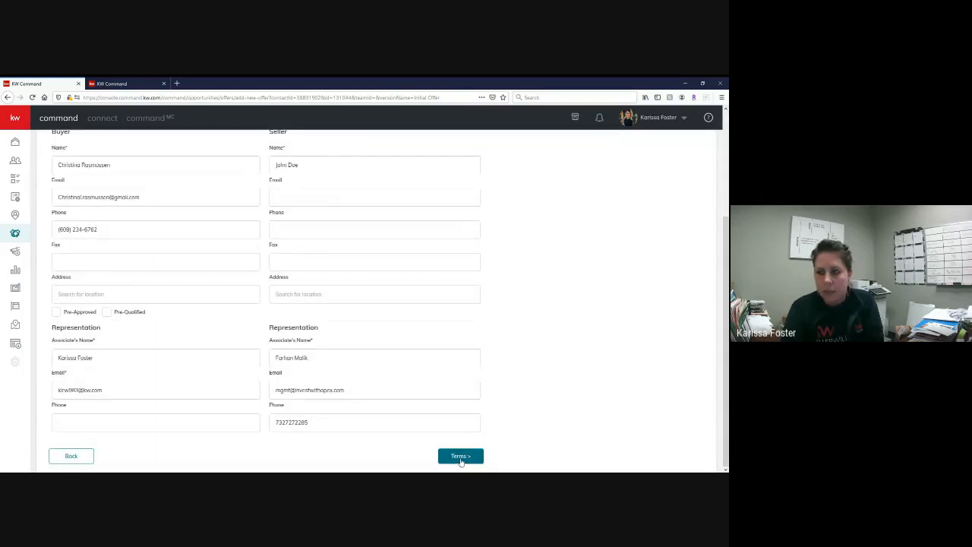
pyautogui.click(460, 457)
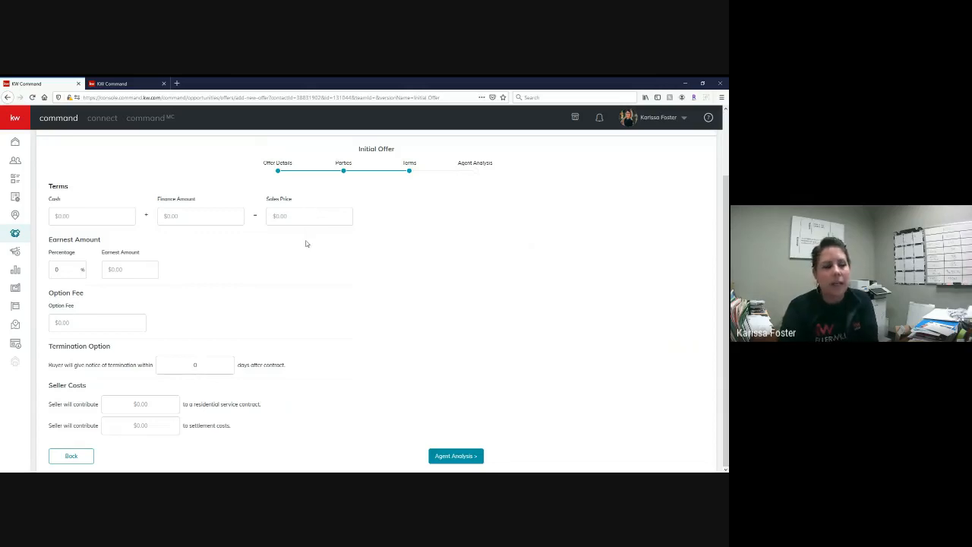
pyautogui.click(81, 215)
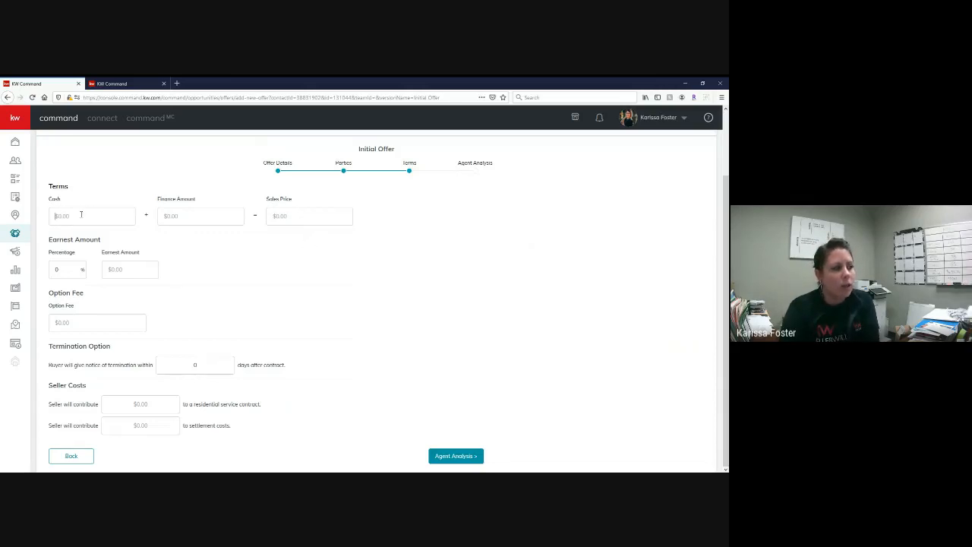
pyautogui.click(185, 217)
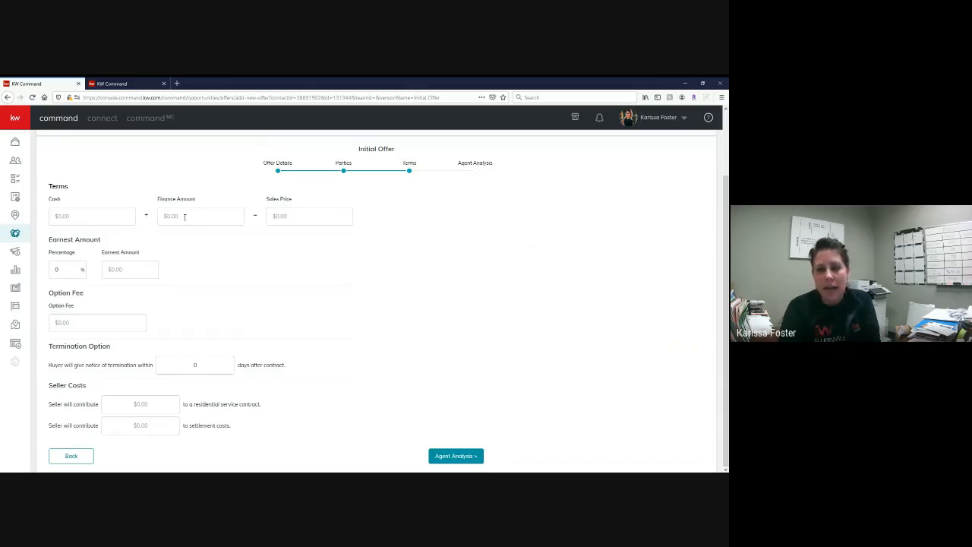
pyautogui.click(72, 210)
pyautogui.write('2')
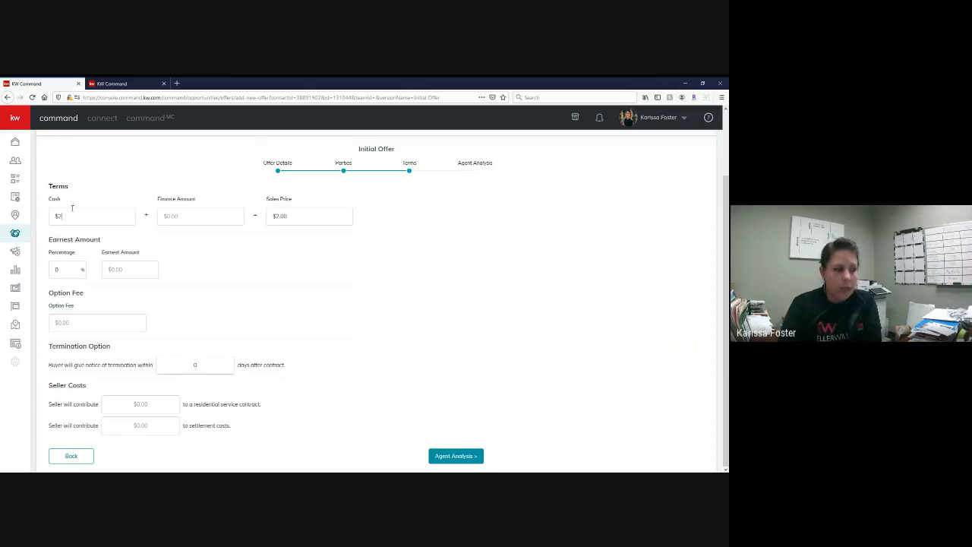
pyautogui.write('00,000')
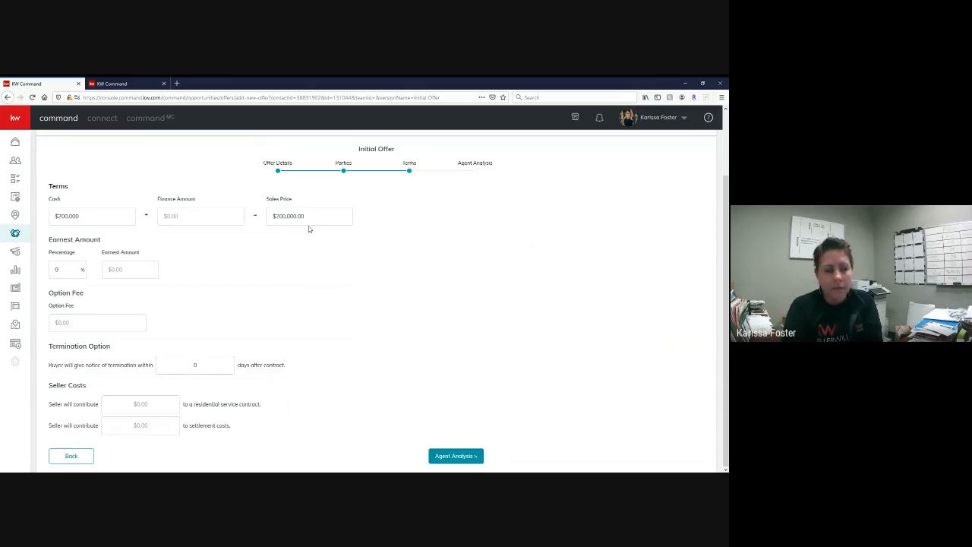
pyautogui.moveTo(103, 215); pyautogui.dragTo(53, 216)
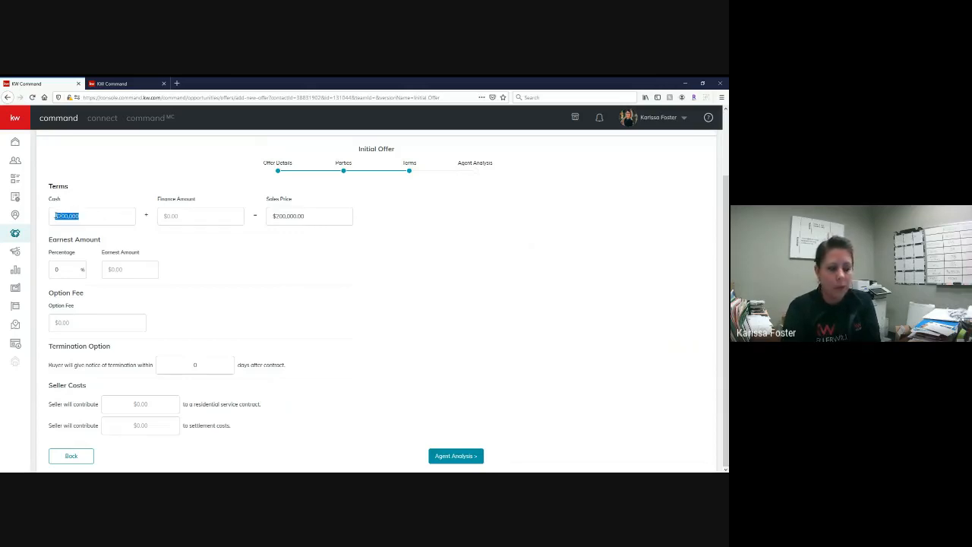
pyautogui.press('BackSpace')
# - Set the finance amount in the offer terms to $193,000
pyautogui.click(177, 215)
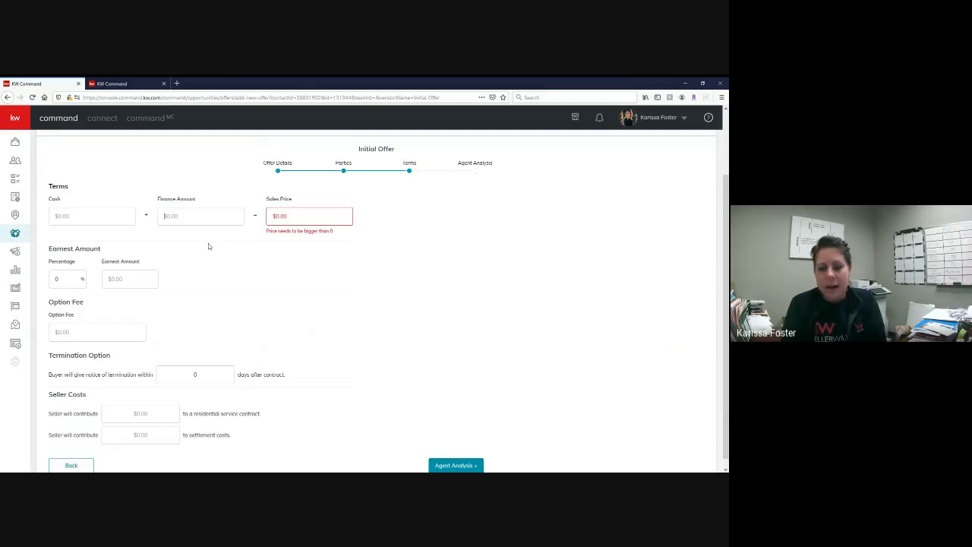
pyautogui.write('19')
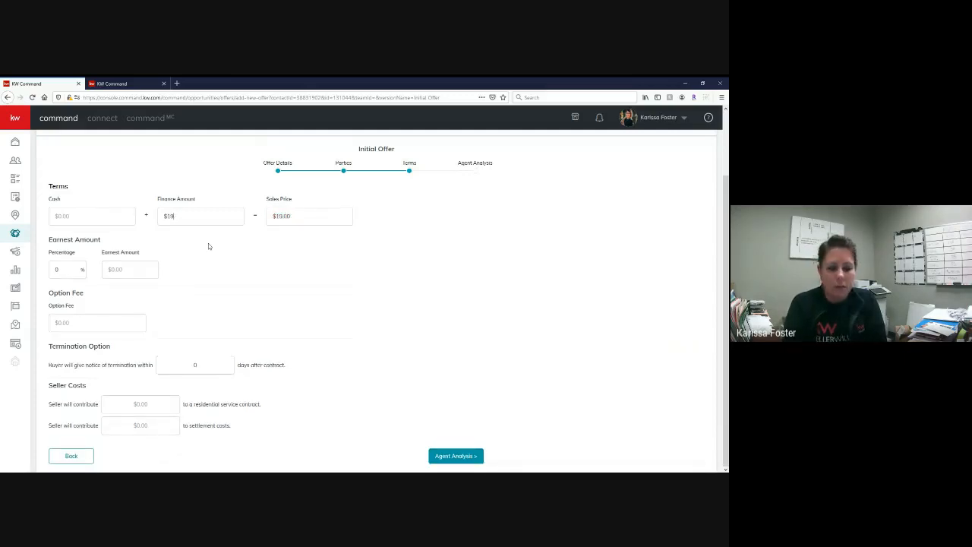
pyautogui.write('73000')
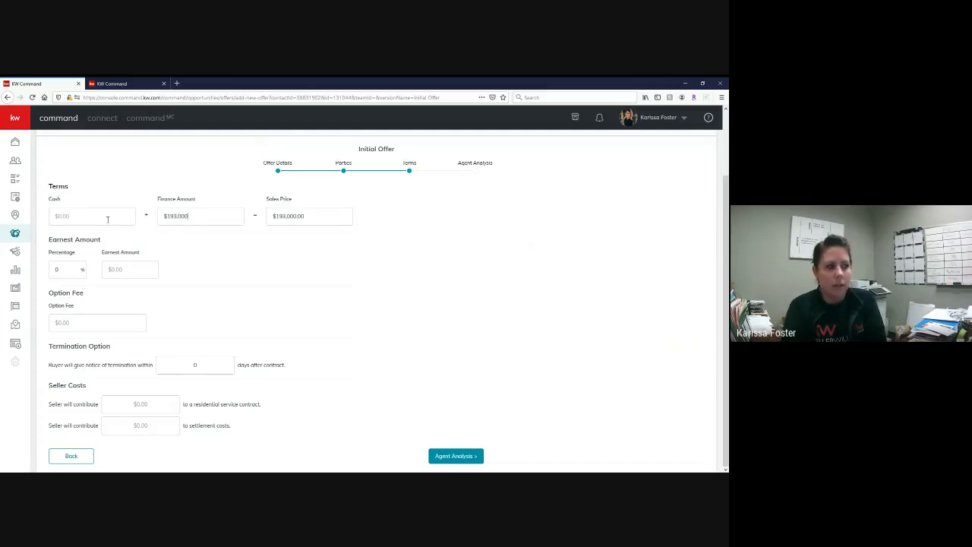
# - Set the cash amount in the offer terms to $7,000
pyautogui.click(107, 219)
pyautogui.write('7000')
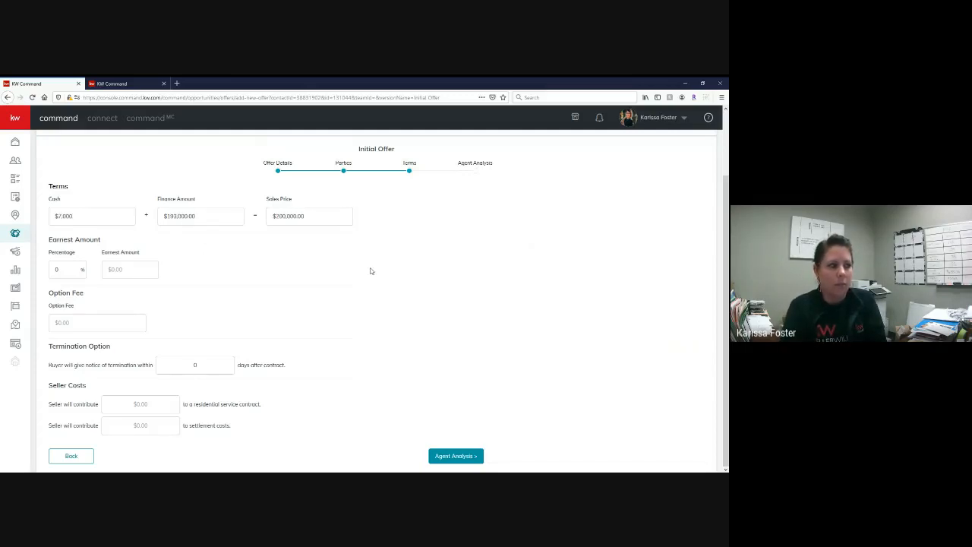
pyautogui.click(369, 271)
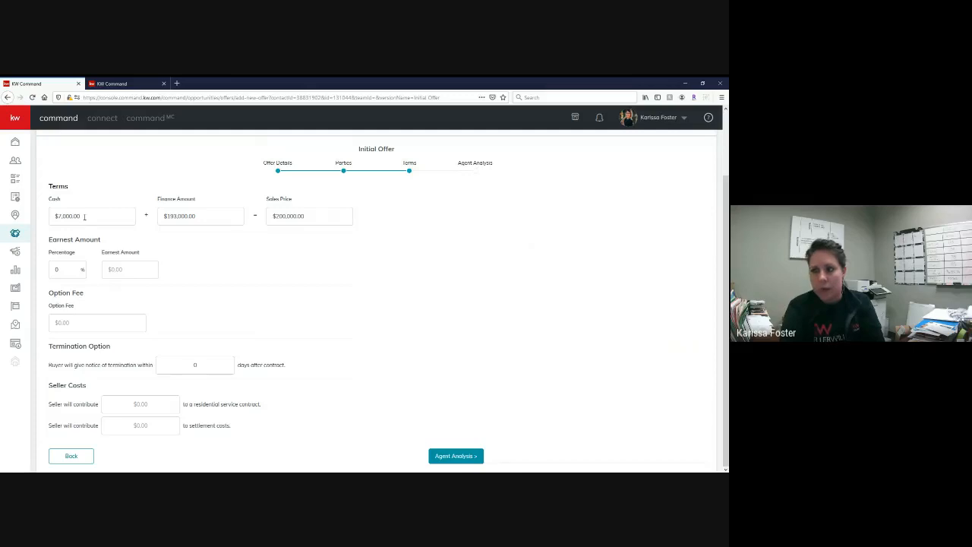
# - Enter an earnest percentage of 1% and override the earnest amount with $3,000
pyautogui.moveTo(61, 269); pyautogui.dragTo(45, 269)
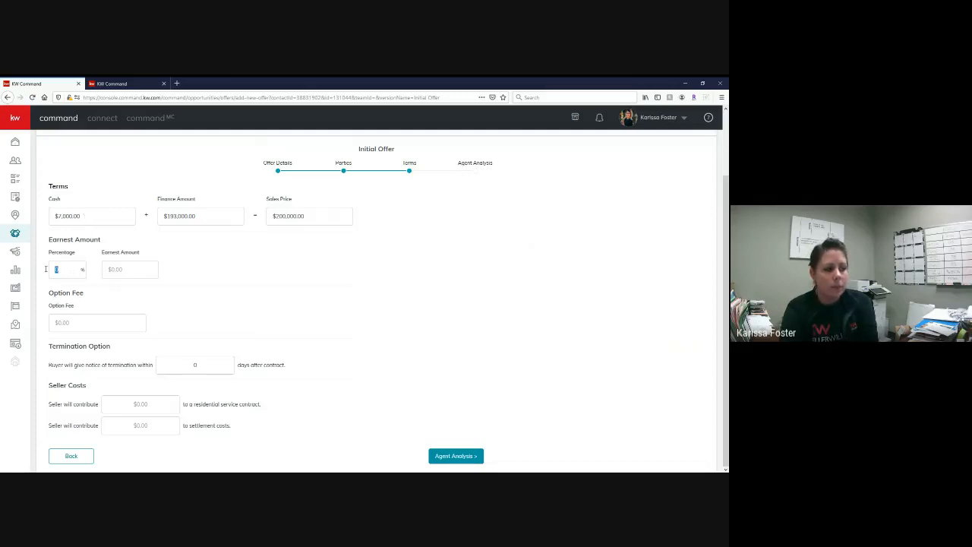
pyautogui.write('1')
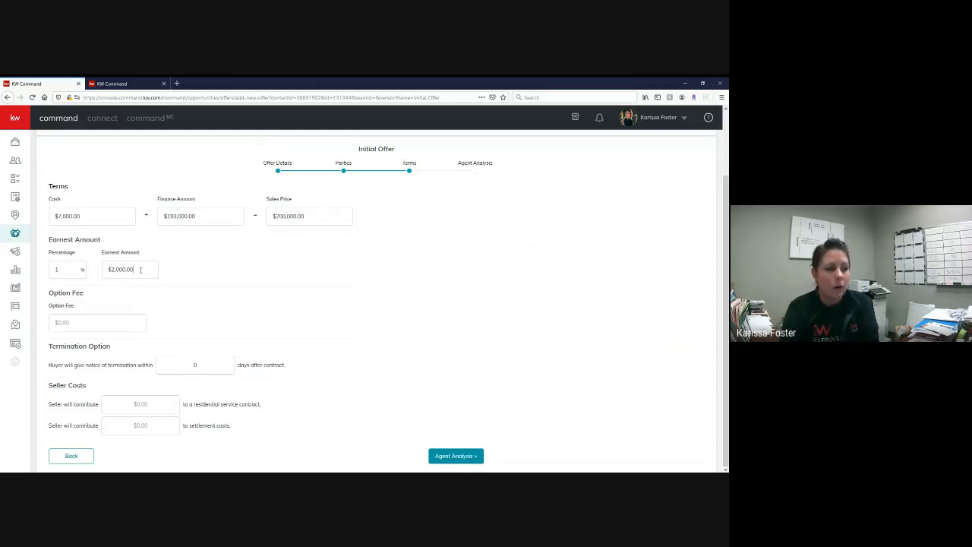
pyautogui.moveTo(140, 269); pyautogui.dragTo(102, 270)
pyautogui.write('3000')
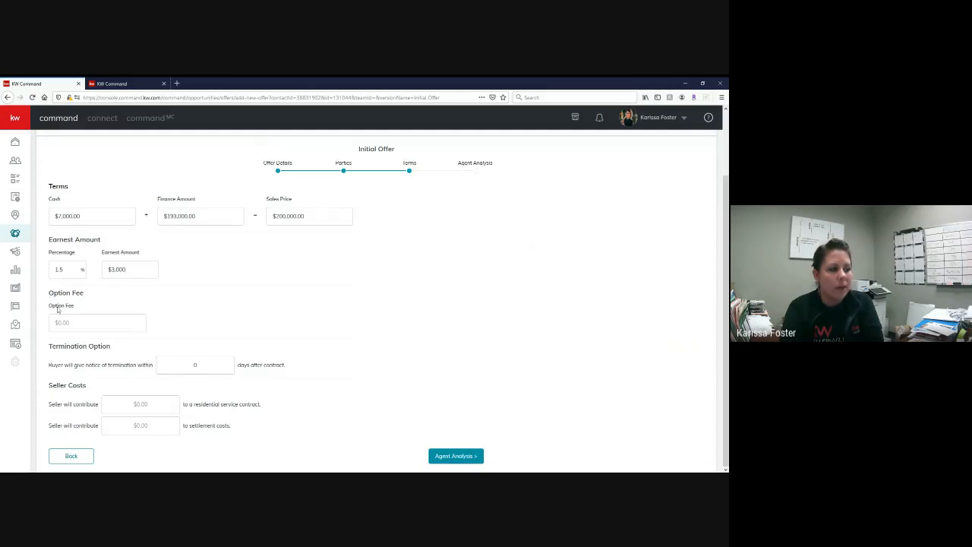
# - Review the option fee and termination option of the offer without changing either
pyautogui.moveTo(50, 294); pyautogui.dragTo(213, 341)
pyautogui.click(165, 322)
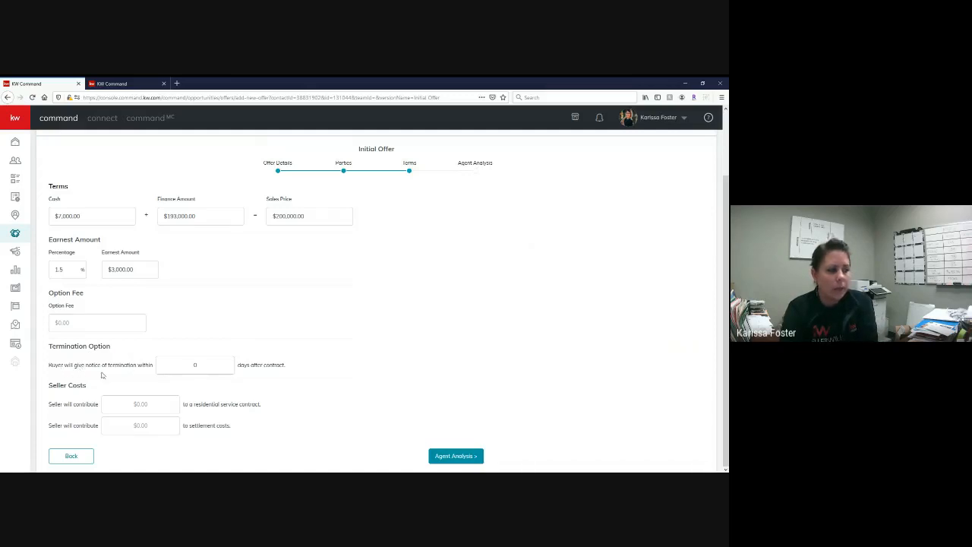
pyautogui.moveTo(202, 365); pyautogui.dragTo(188, 366)
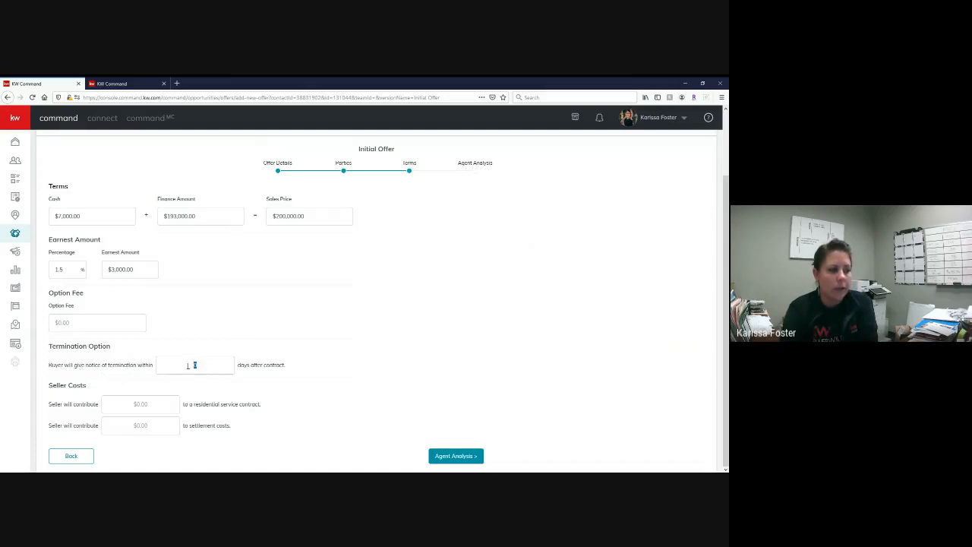
pyautogui.click(342, 348)
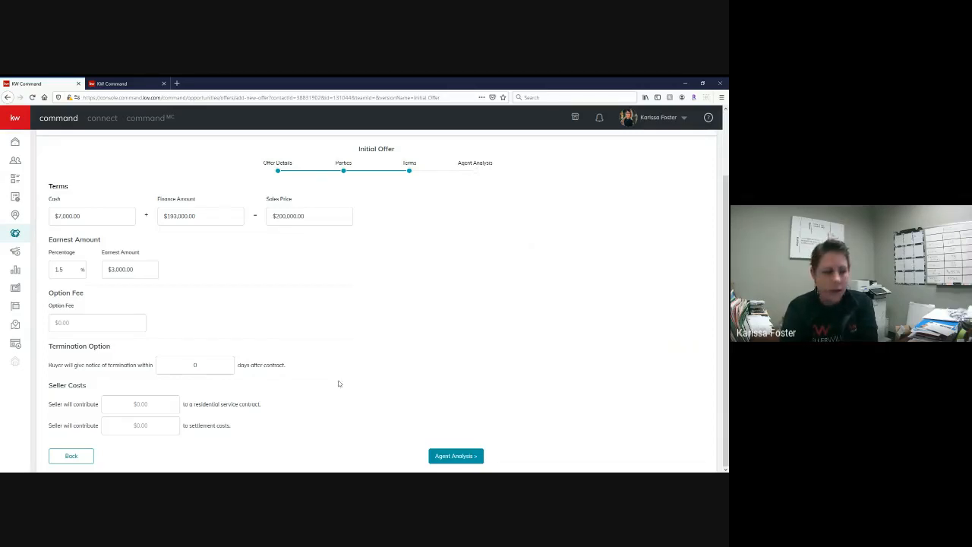
# - Set the seller's contribution to settlement costs in the offer to $5,000
pyautogui.moveTo(53, 385); pyautogui.dragTo(88, 407)
pyautogui.click(64, 404)
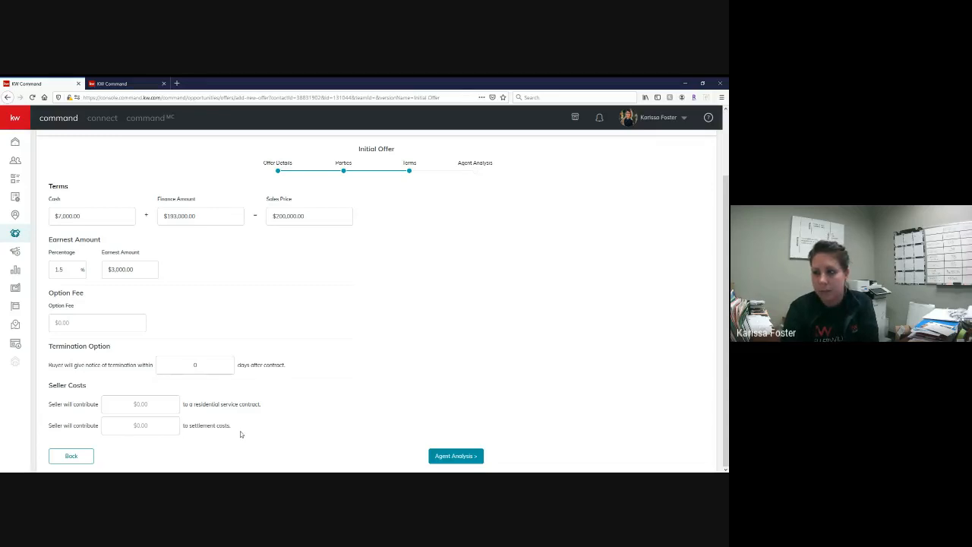
pyautogui.click(137, 426)
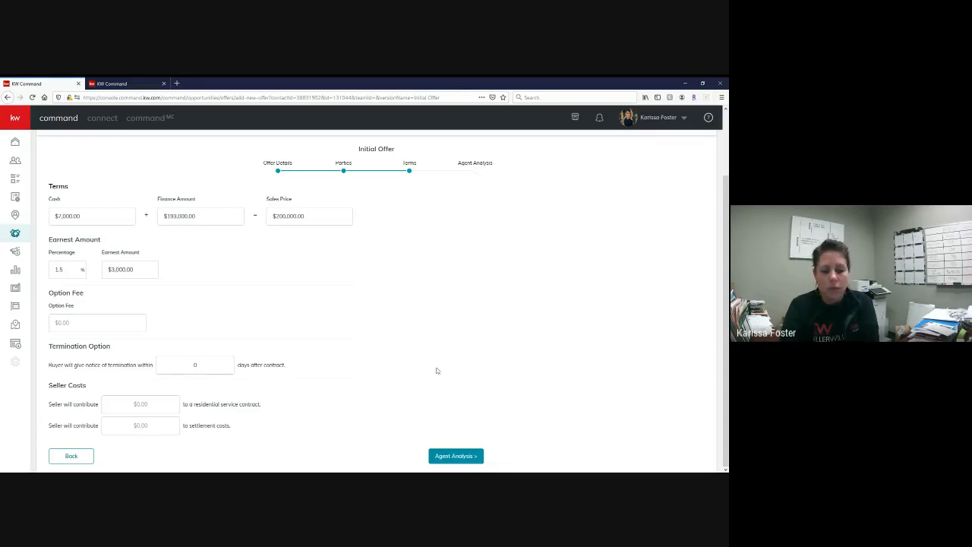
pyautogui.write('5000')
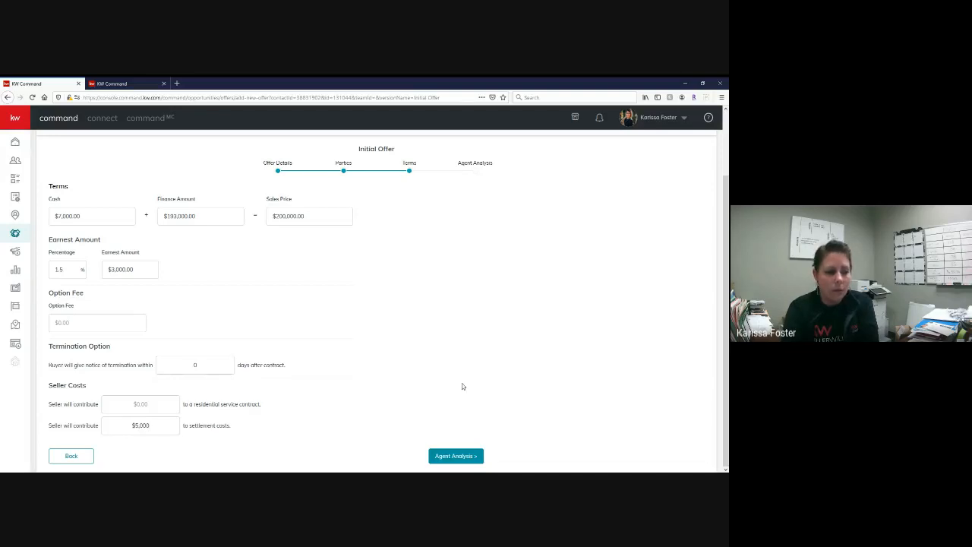
pyautogui.click(399, 350)
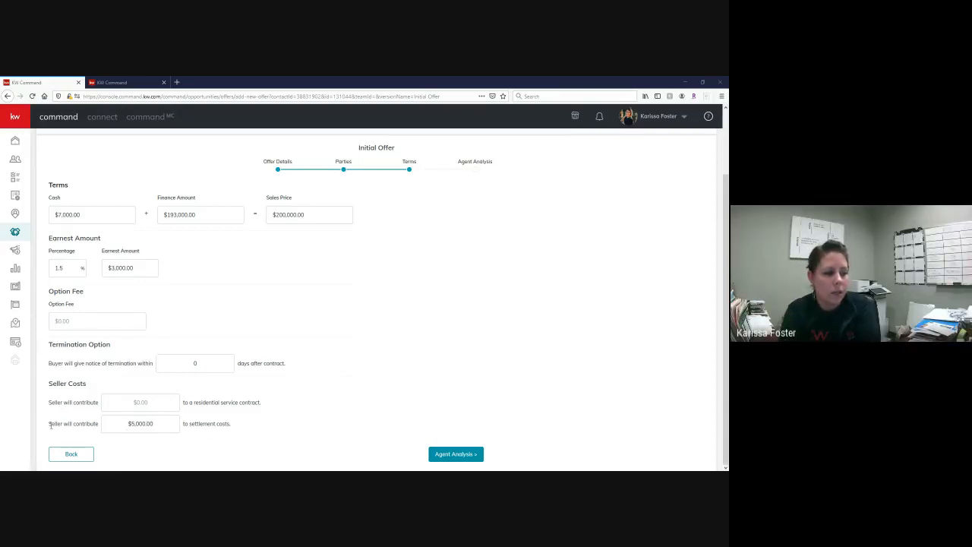
pyautogui.moveTo(49, 425); pyautogui.dragTo(243, 424)
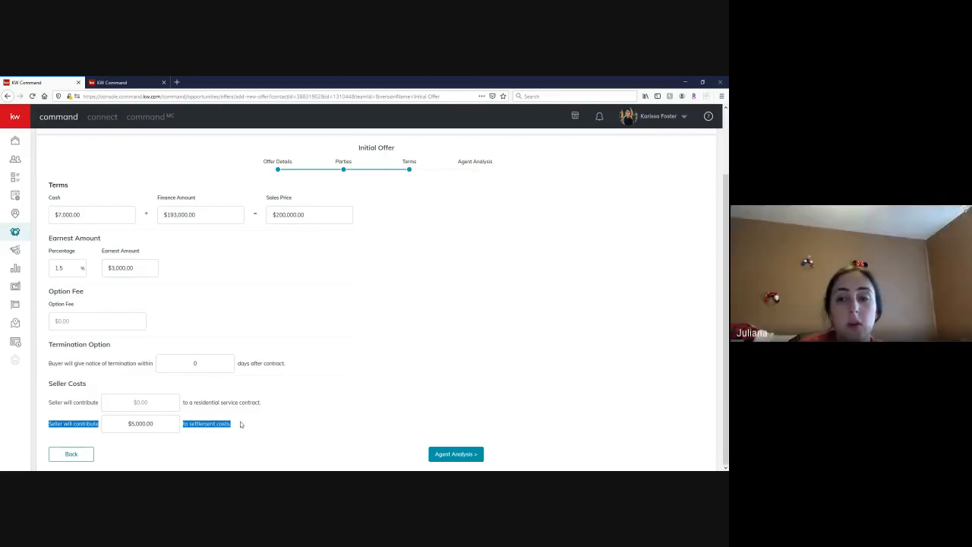
pyautogui.click(238, 425)
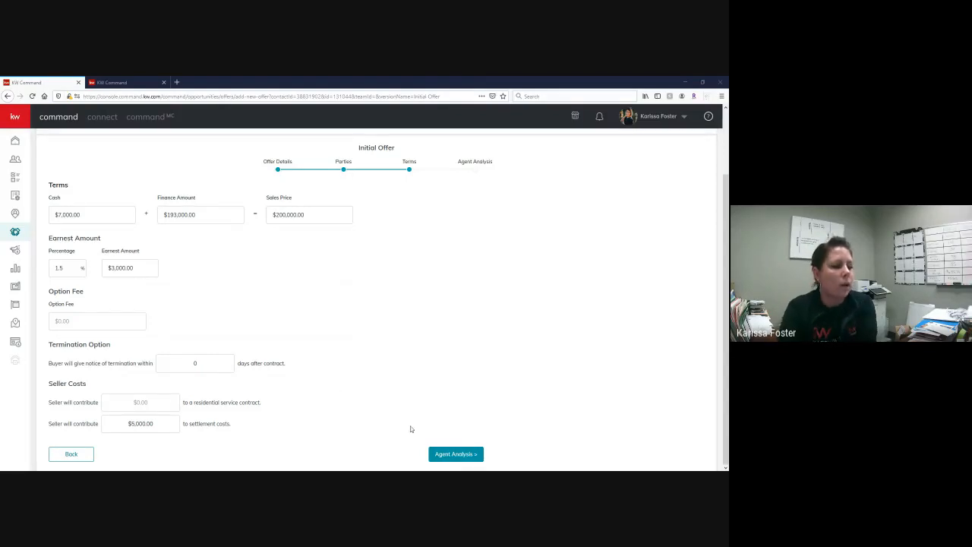
# - Save the offer with the agent analysis left blank and accept it in the Offer Timeline
pyautogui.click(454, 454)
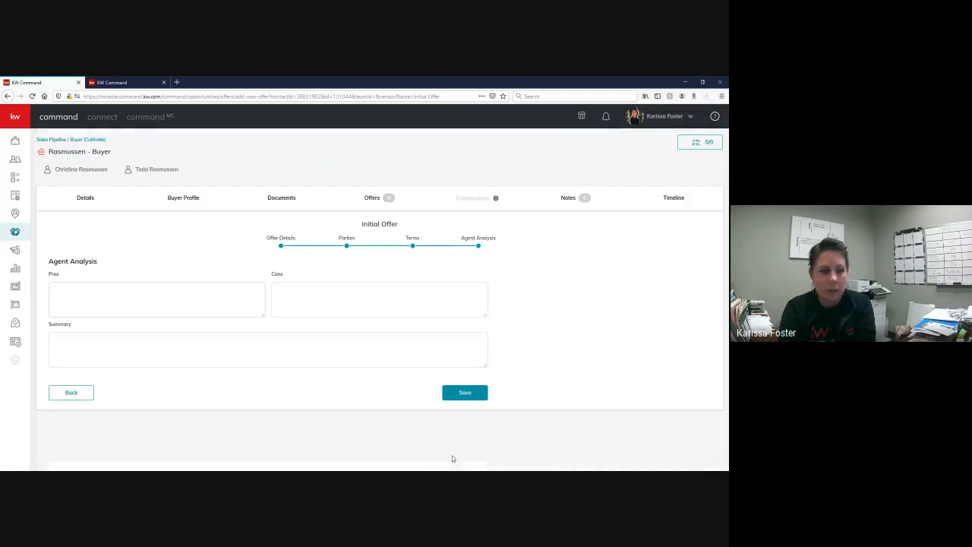
pyautogui.click(469, 395)
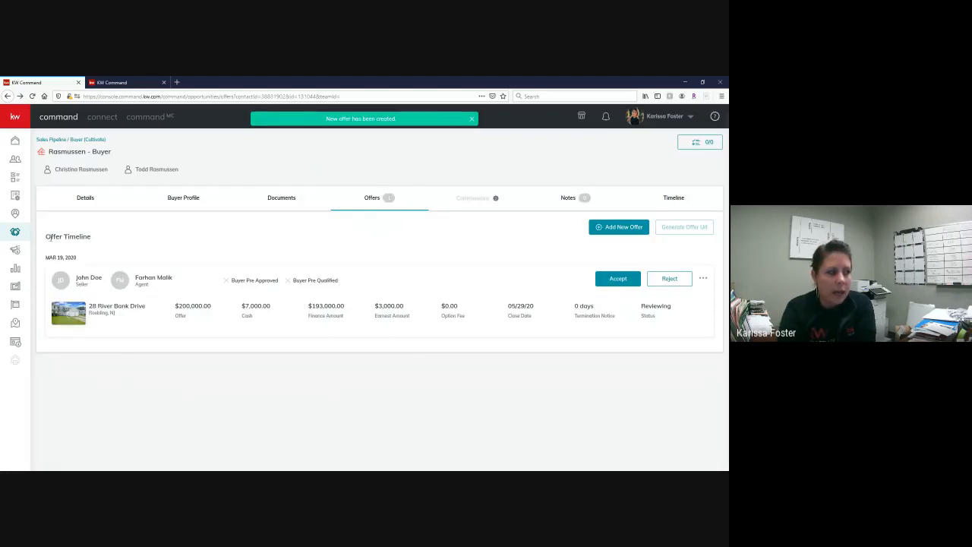
pyautogui.moveTo(51, 238); pyautogui.dragTo(711, 355)
pyautogui.click(711, 354)
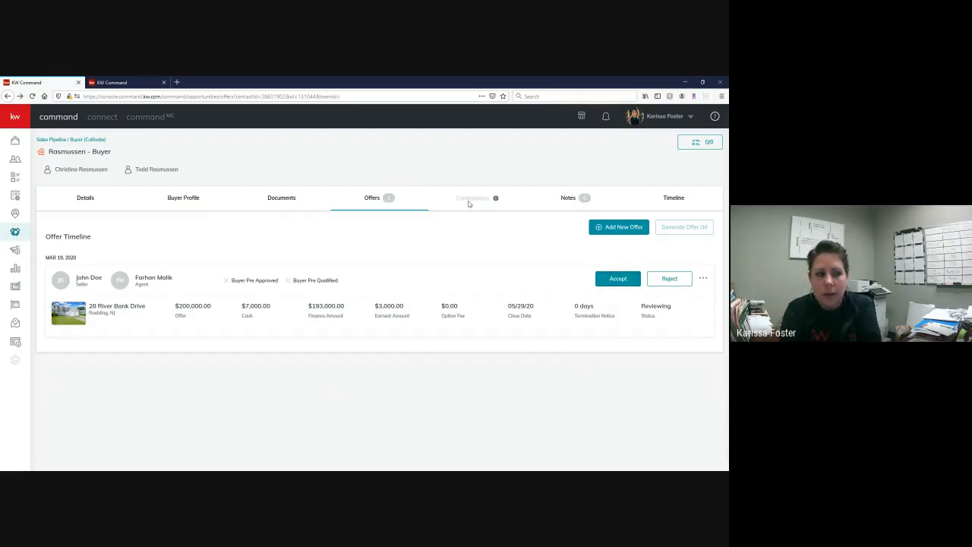
pyautogui.click(615, 281)
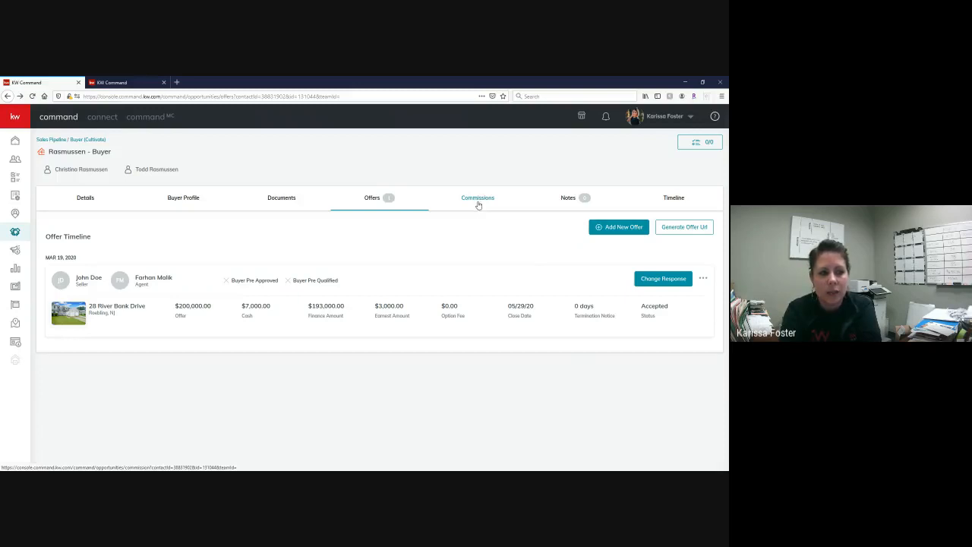
# - Open the opportunity's commissions and set the contract date to 3/19/2020
pyautogui.click(477, 199)
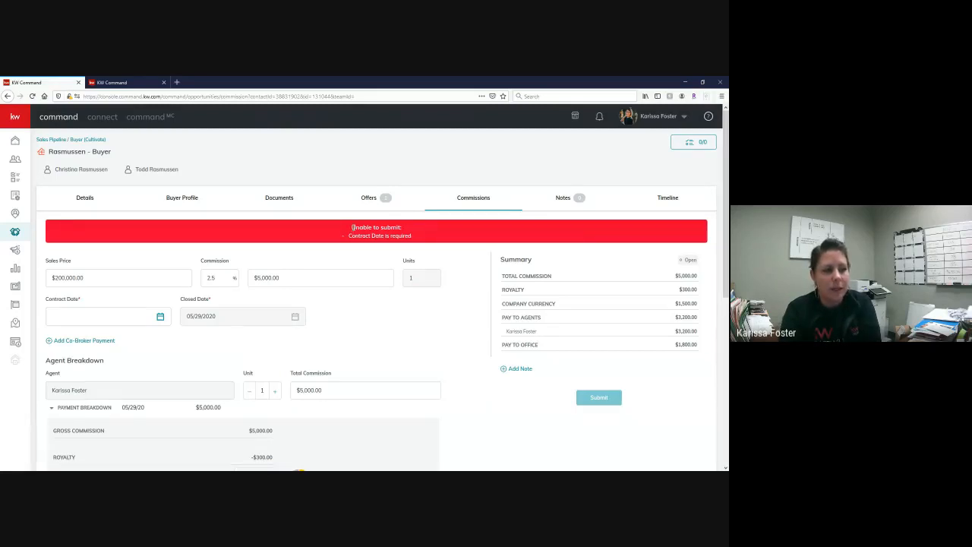
pyautogui.moveTo(351, 228); pyautogui.dragTo(445, 238)
pyautogui.click(479, 241)
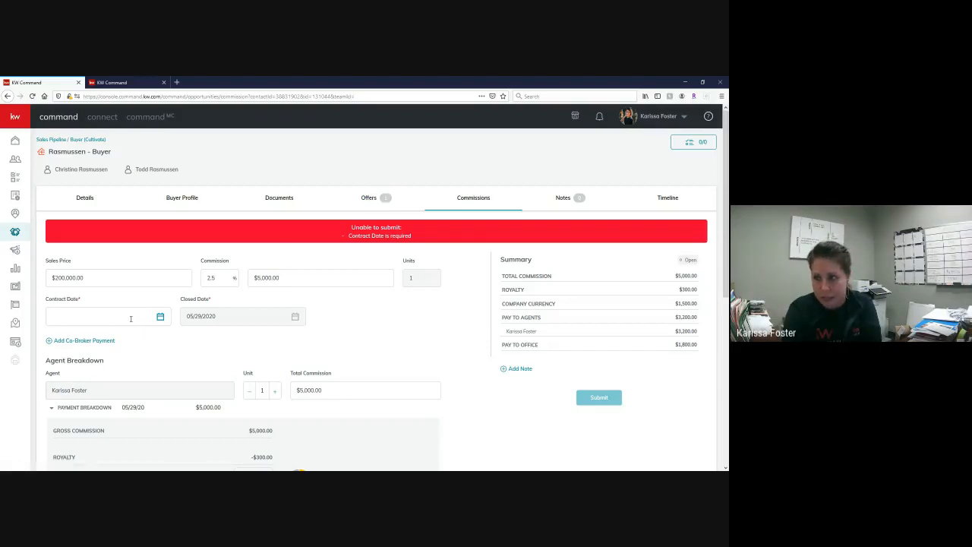
pyautogui.click(160, 317)
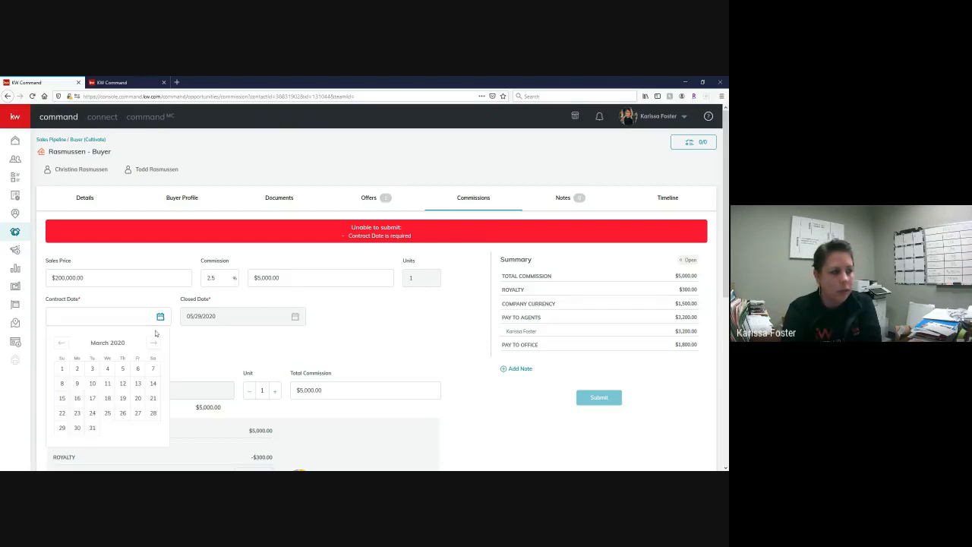
pyautogui.click(123, 398)
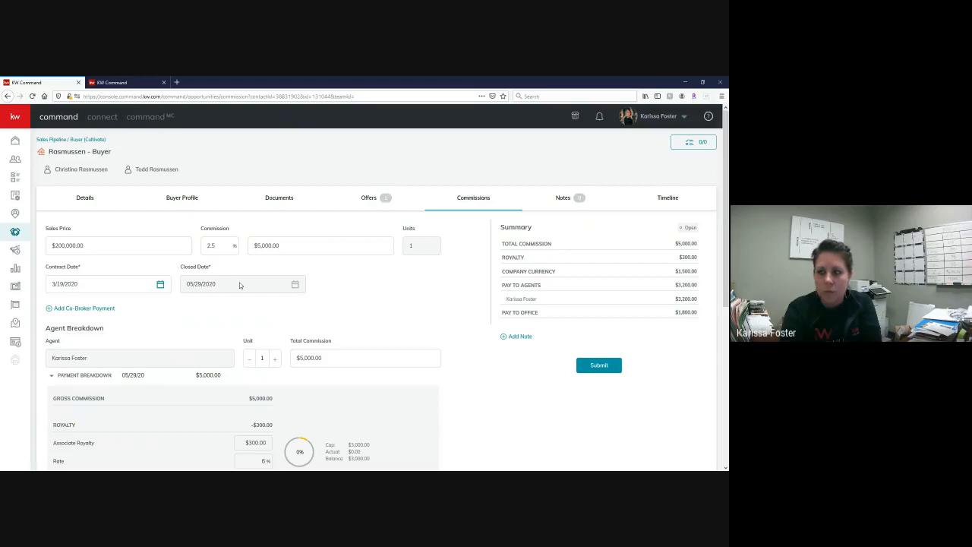
# - Review the commission form, including the agent's payment breakdown of royalty, company commission and deductions
pyautogui.scroll(-1, 169, 263)
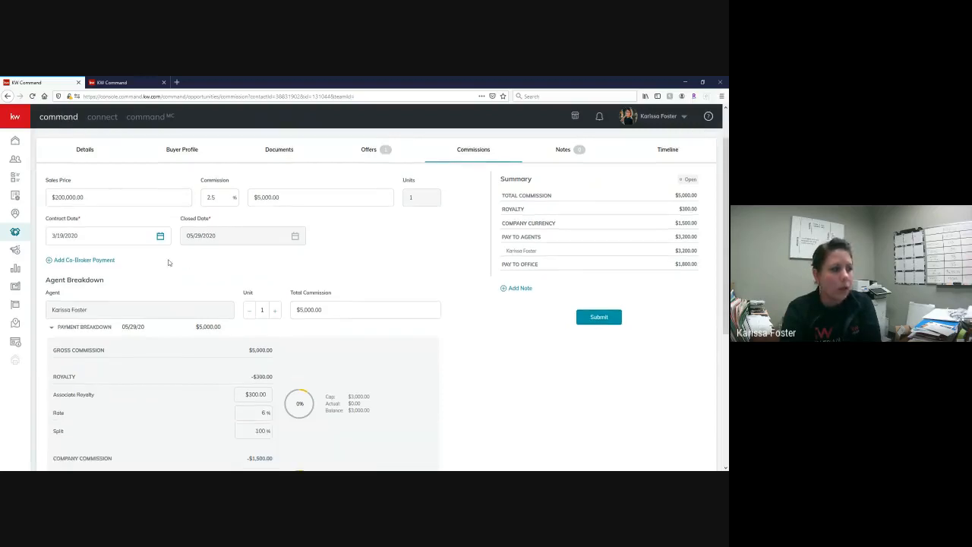
pyautogui.scroll(2, 337, 227)
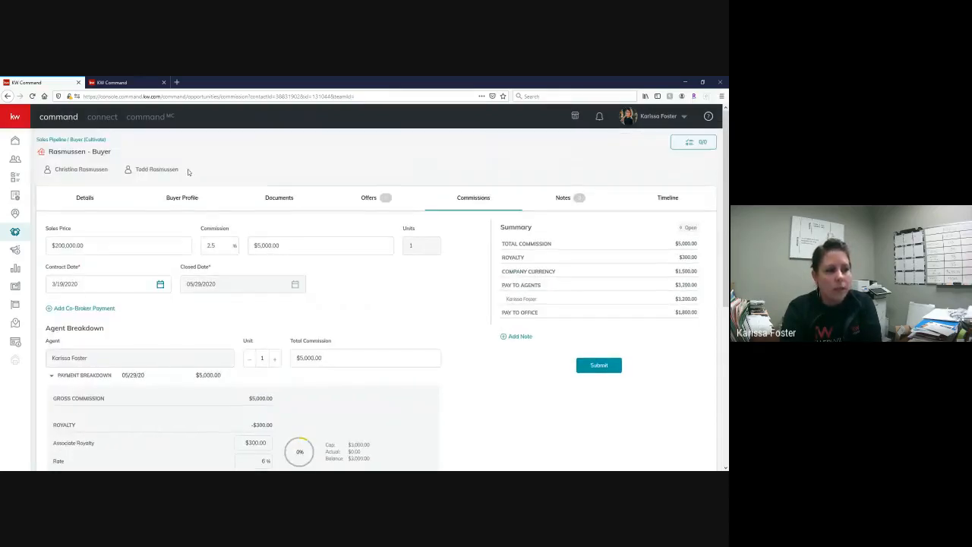
pyautogui.scroll(-1, 463, 266)
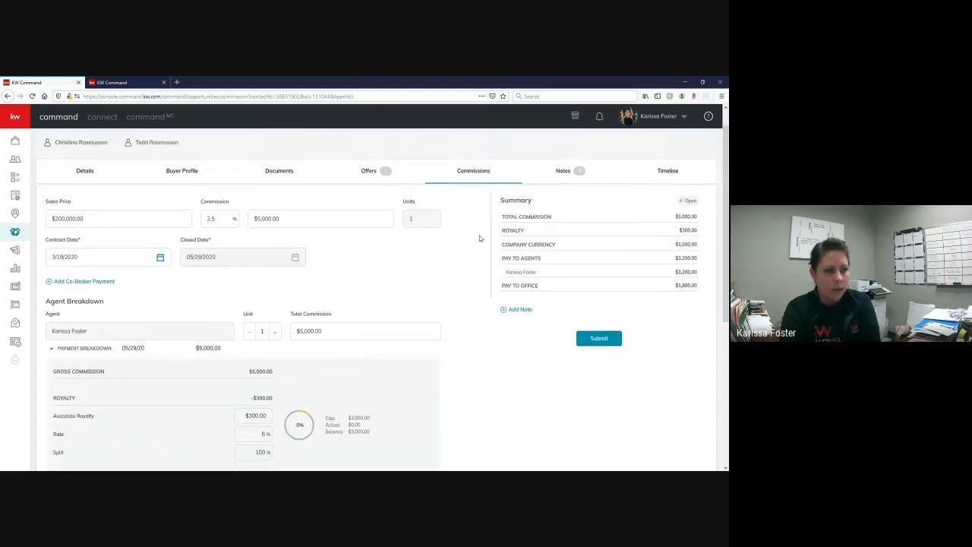
pyautogui.scroll(-4, 304, 228)
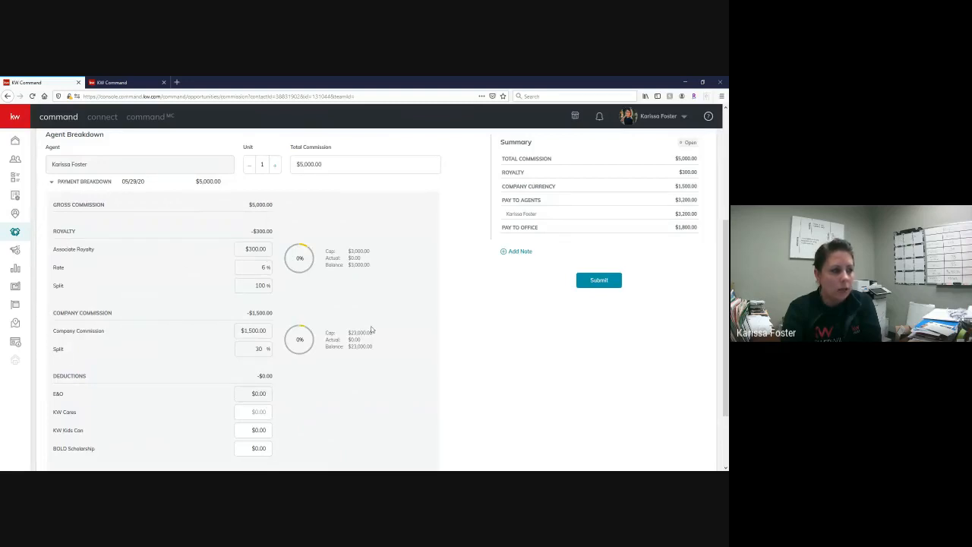
pyautogui.scroll(3, 387, 334)
pyautogui.scroll(2, 406, 341)
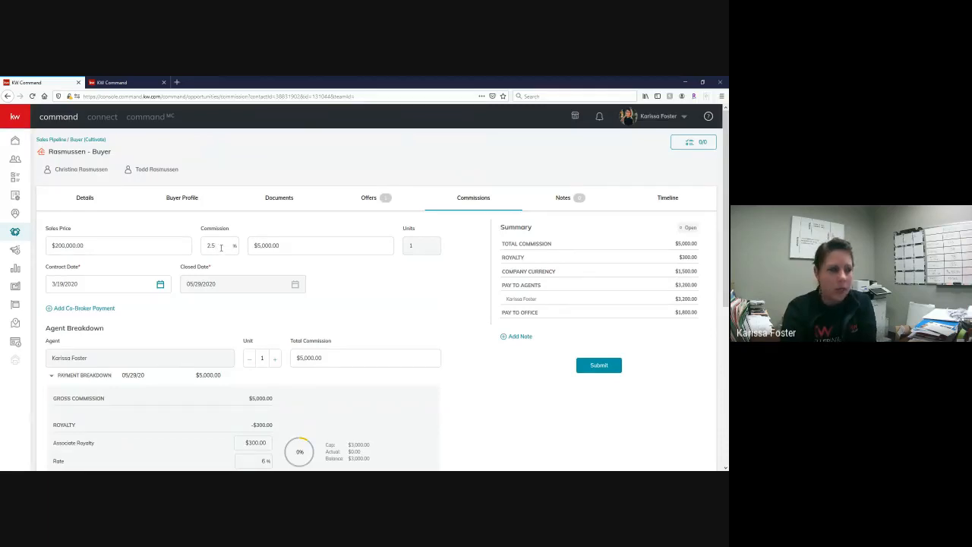
# - Switch to the other browser tab and examine the budget and commission rate in the opportunity's details
pyautogui.click(114, 82)
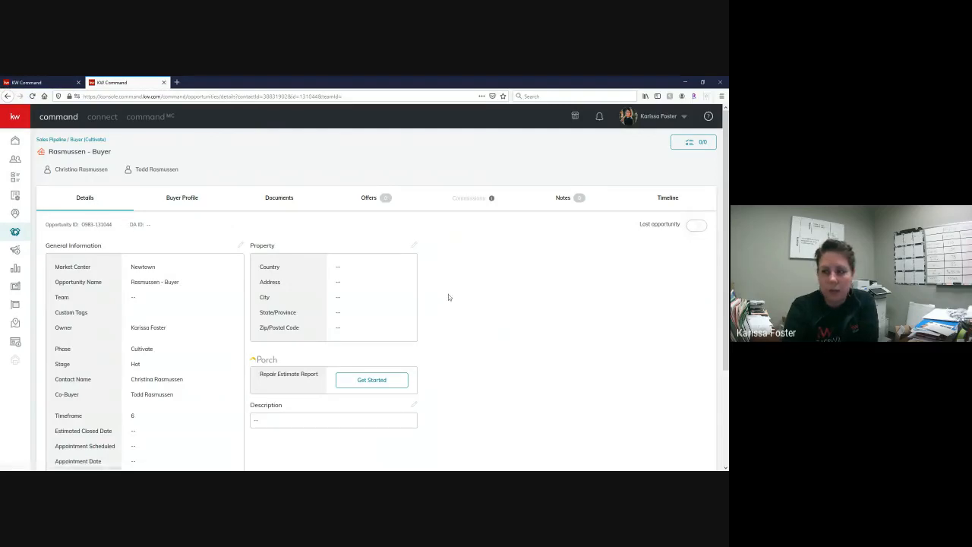
pyautogui.scroll(-1, 494, 256)
pyautogui.scroll(-3, 193, 239)
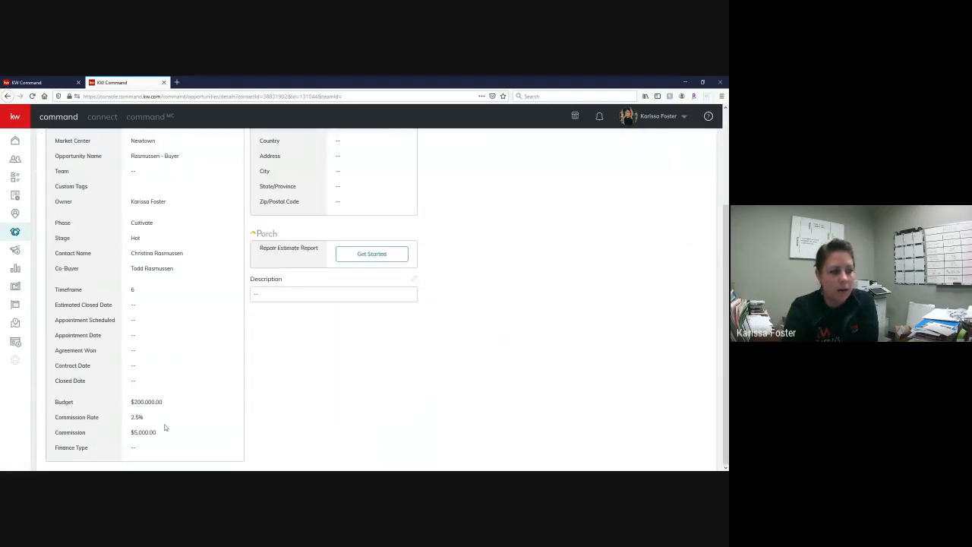
pyautogui.scroll(1, 182, 338)
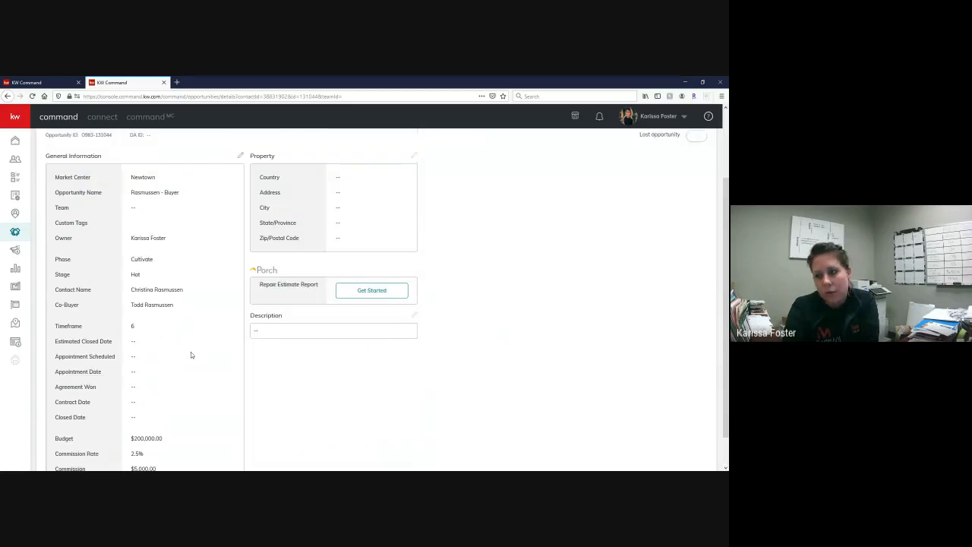
pyautogui.scroll(2, 238, 347)
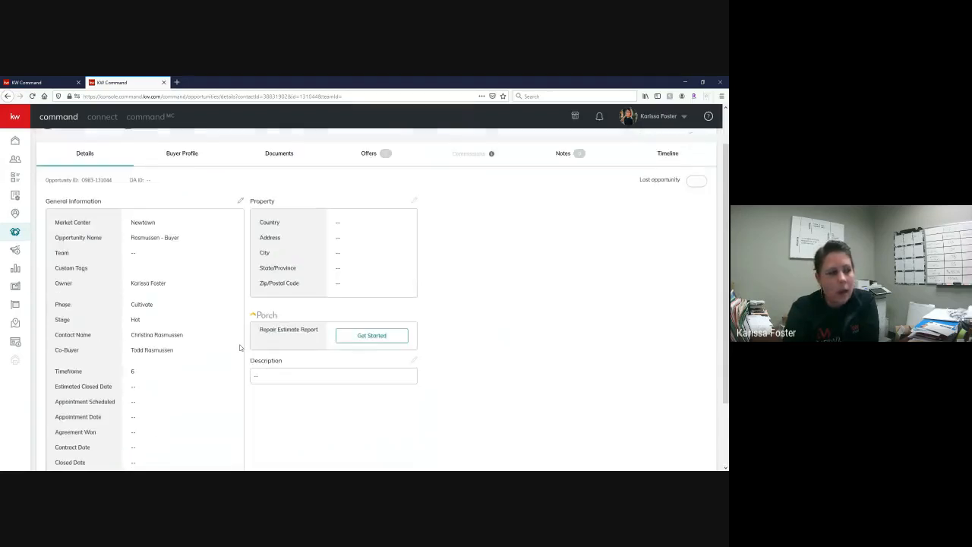
# - Open the opportunity's general information for editing, examine the commission rate field, and close it without saving
pyautogui.click(240, 246)
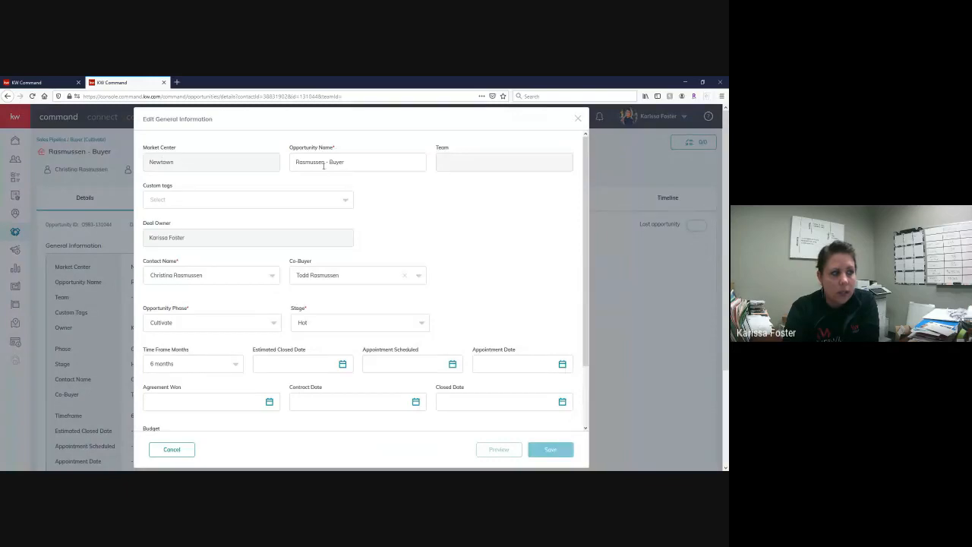
pyautogui.scroll(-1, 515, 208)
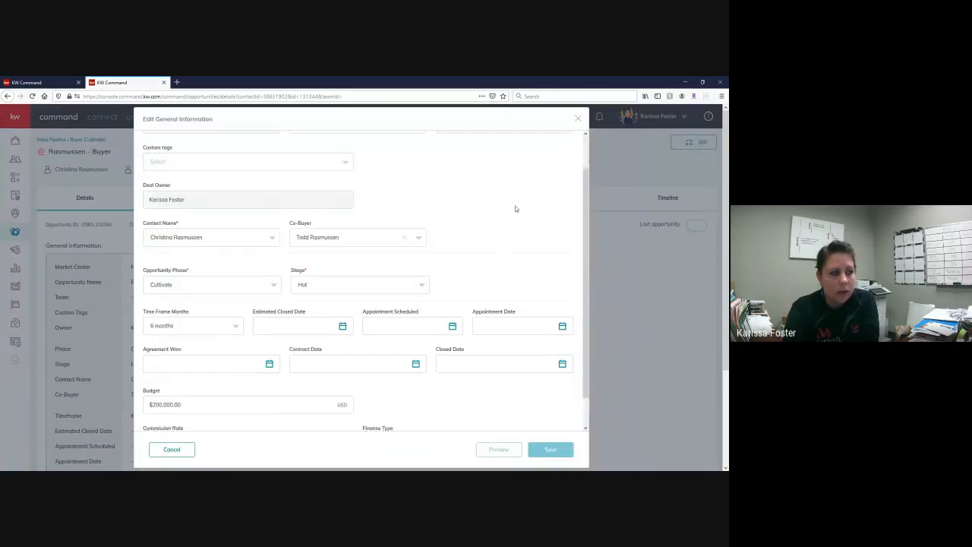
pyautogui.scroll(-1, 515, 209)
pyautogui.scroll(-2, 477, 316)
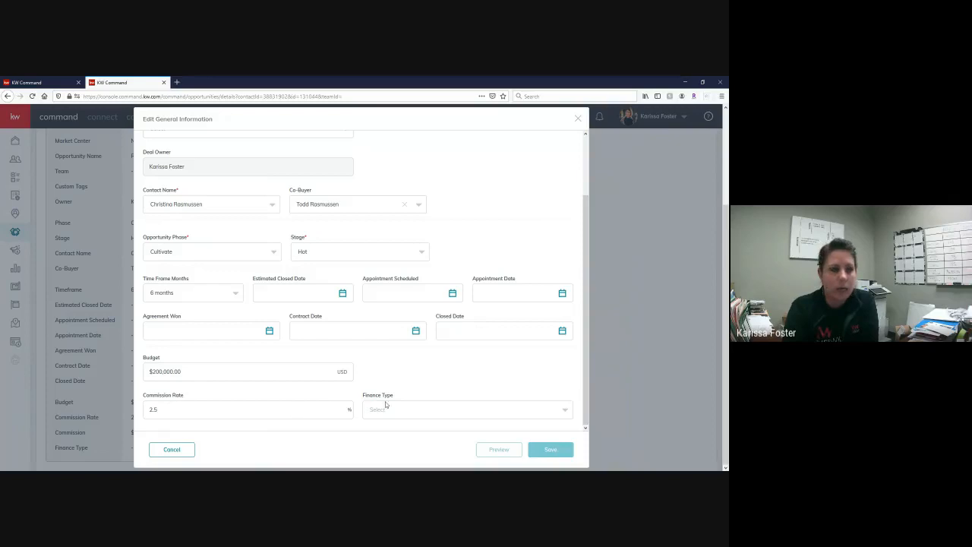
pyautogui.click(579, 120)
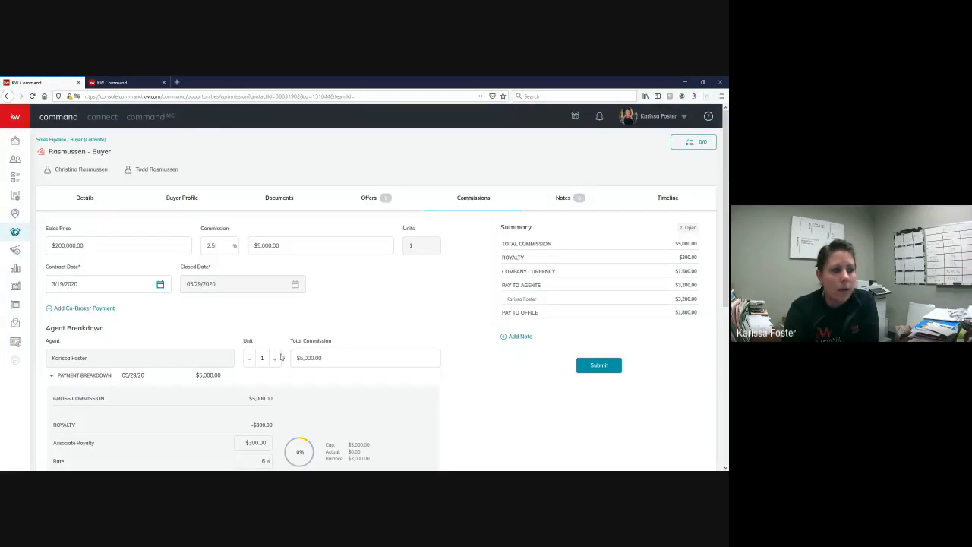
# - Return to the browser tab with the commission form and set the commission rate to 3%
pyautogui.scroll(-3, 263, 308)
pyautogui.scroll(1, 263, 309)
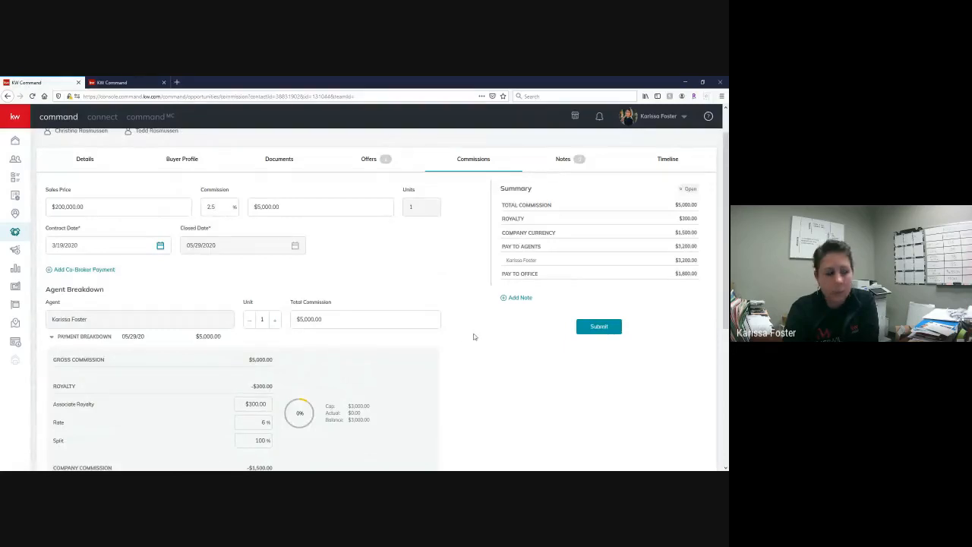
pyautogui.moveTo(220, 206); pyautogui.dragTo(201, 207)
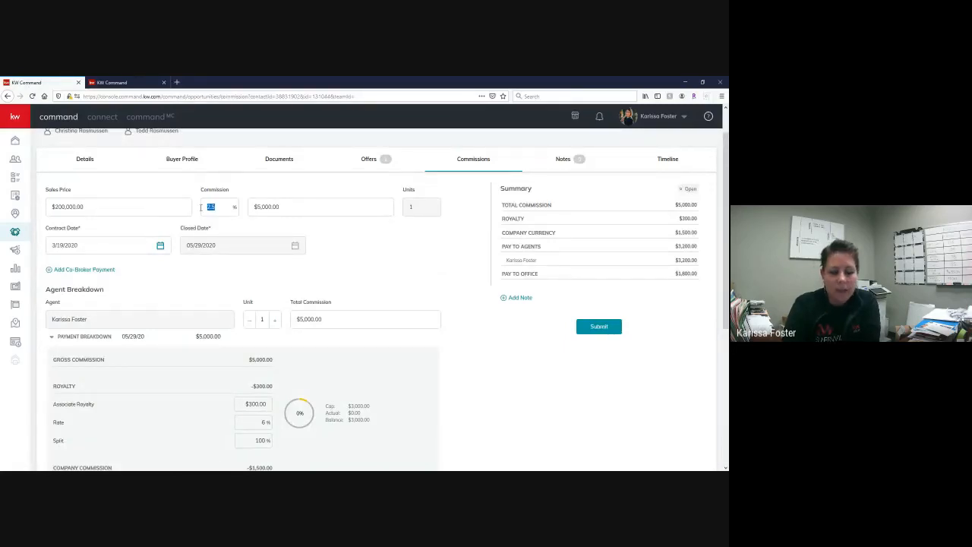
pyautogui.write('3')
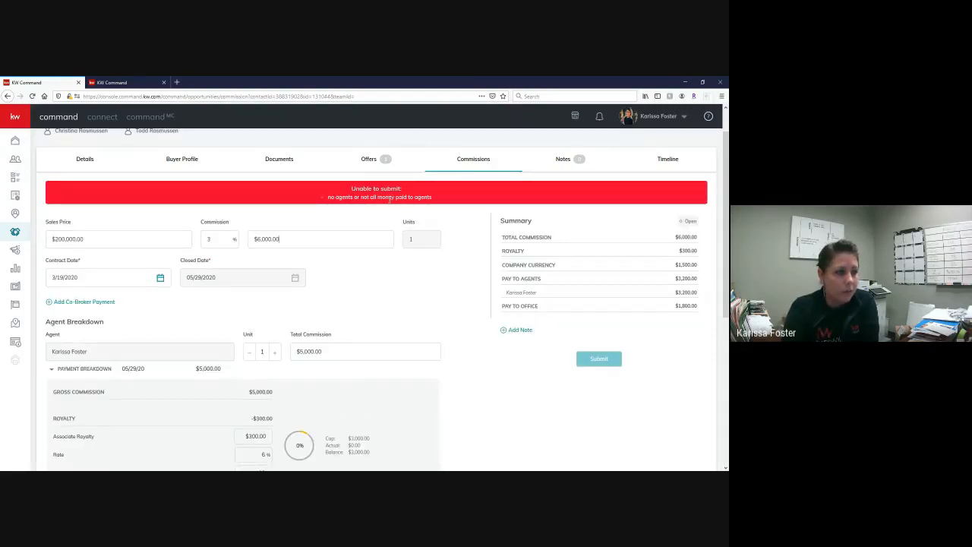
# - Set the agent's total commission to $6,000.00 in the agent breakdown to match the overall commission
pyautogui.scroll(-2, 471, 291)
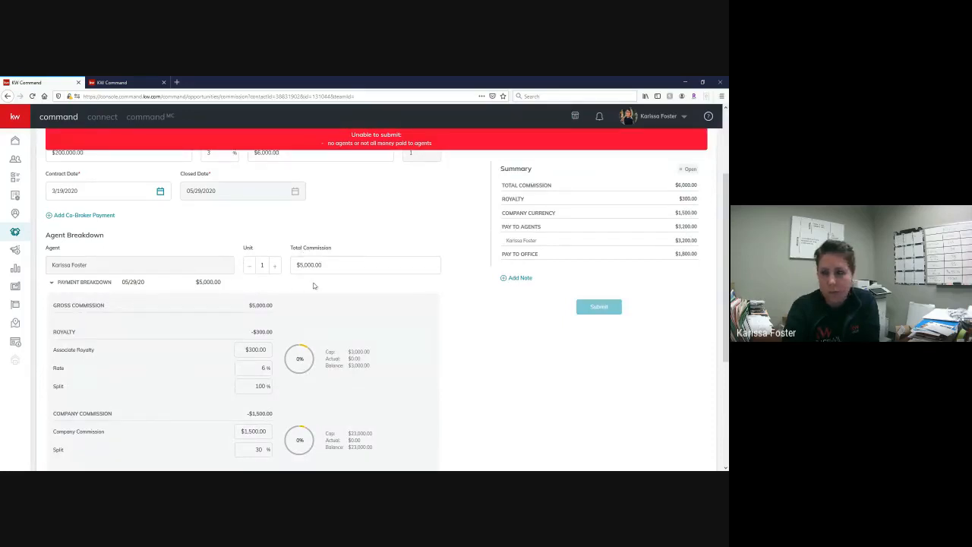
pyautogui.scroll(2, 354, 281)
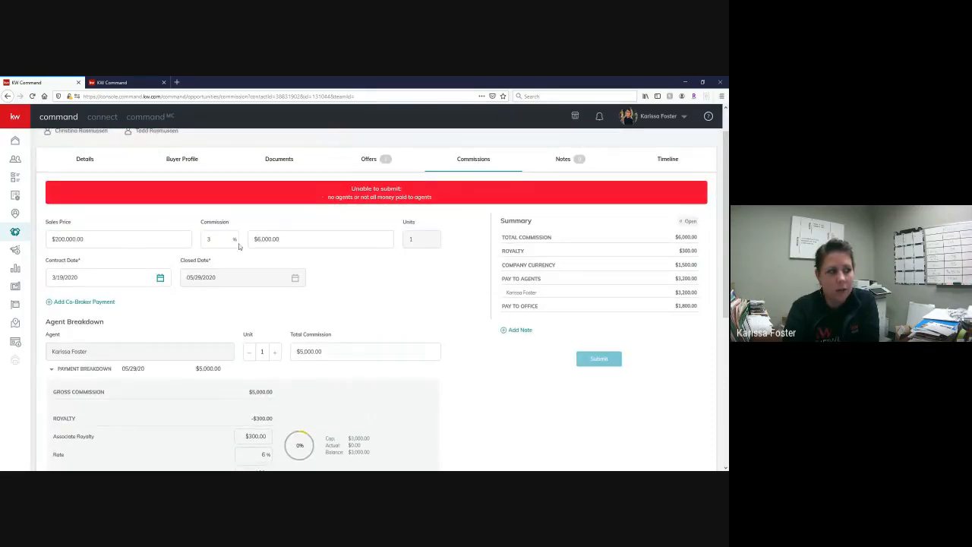
pyautogui.moveTo(48, 222); pyautogui.dragTo(286, 229)
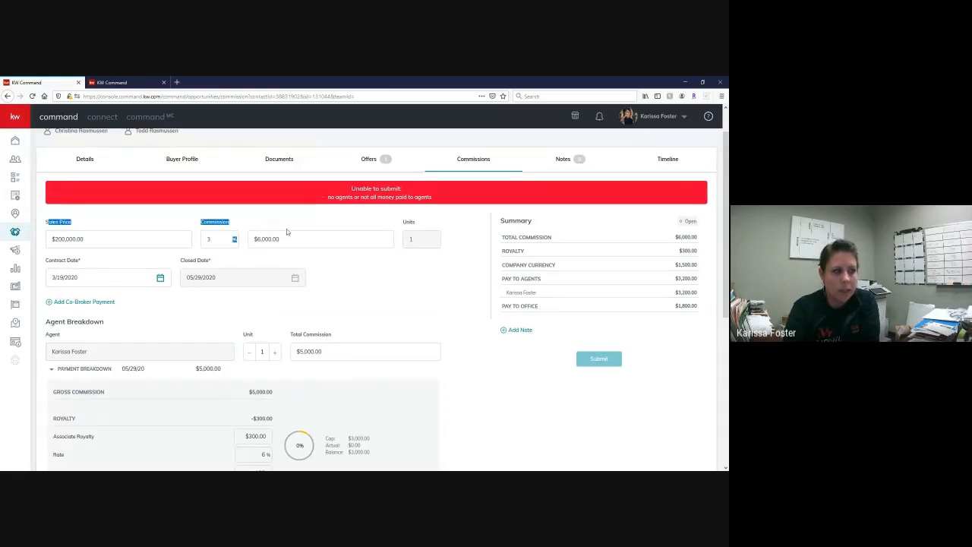
pyautogui.click(379, 286)
pyautogui.scroll(-2, 379, 286)
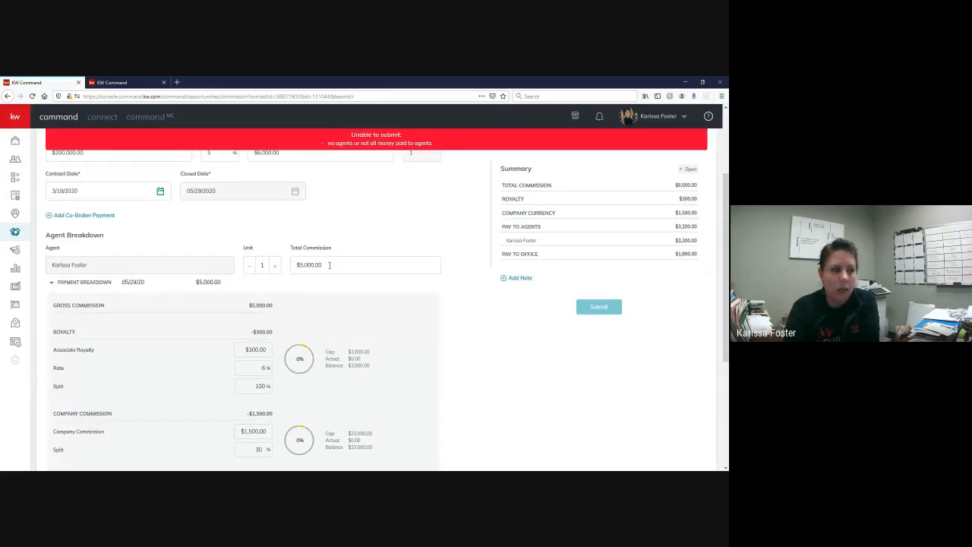
pyautogui.moveTo(329, 264); pyautogui.dragTo(296, 264)
pyautogui.write('0')
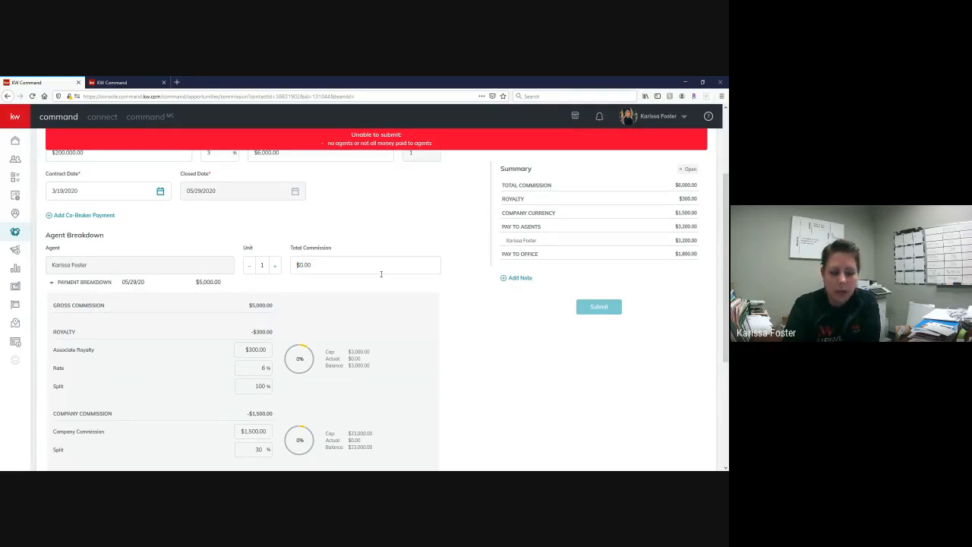
pyautogui.write('600')
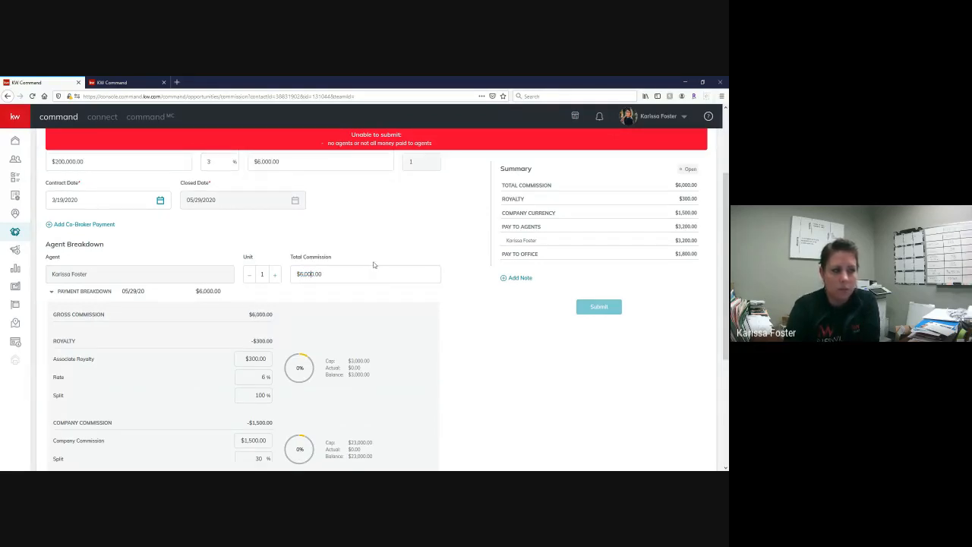
pyautogui.click(396, 237)
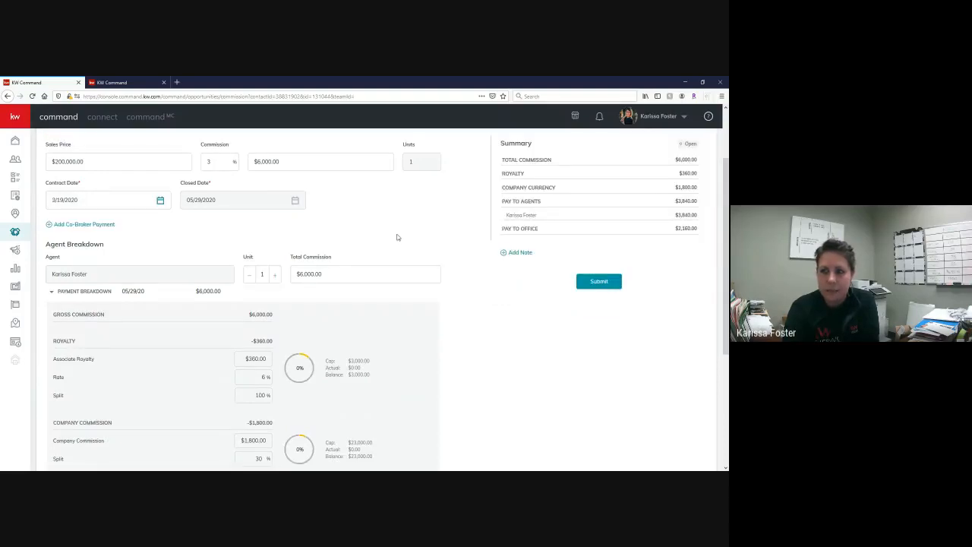
# - Try a total commission of $5,000.00 for the agent and examine how the form validates the mismatch
pyautogui.scroll(2, 409, 236)
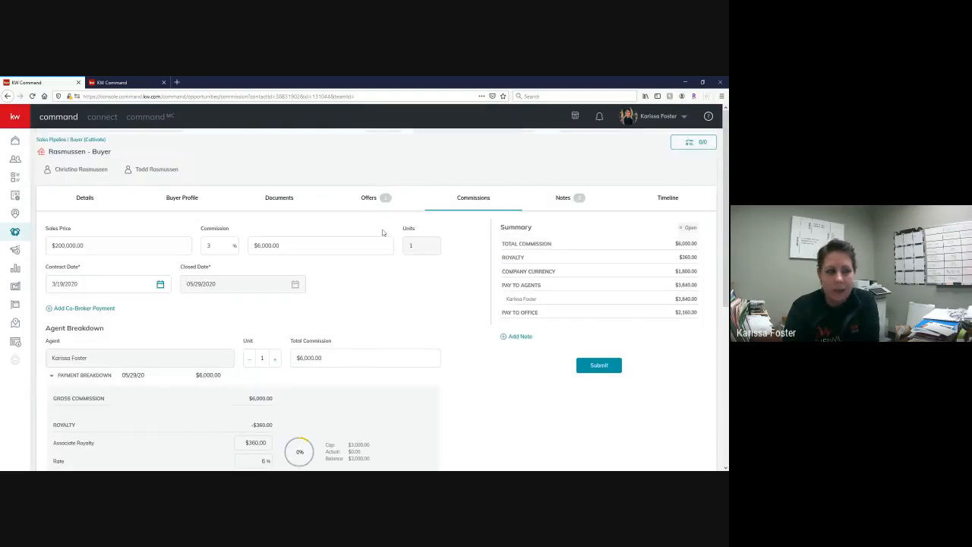
pyautogui.click(301, 361)
pyautogui.press('BackSpace')
pyautogui.write('5,0')
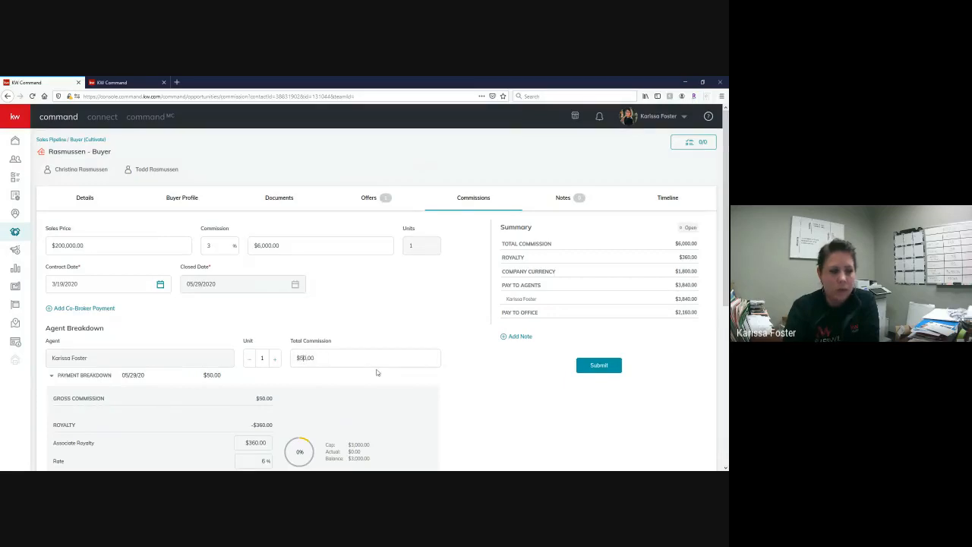
pyautogui.write('00')
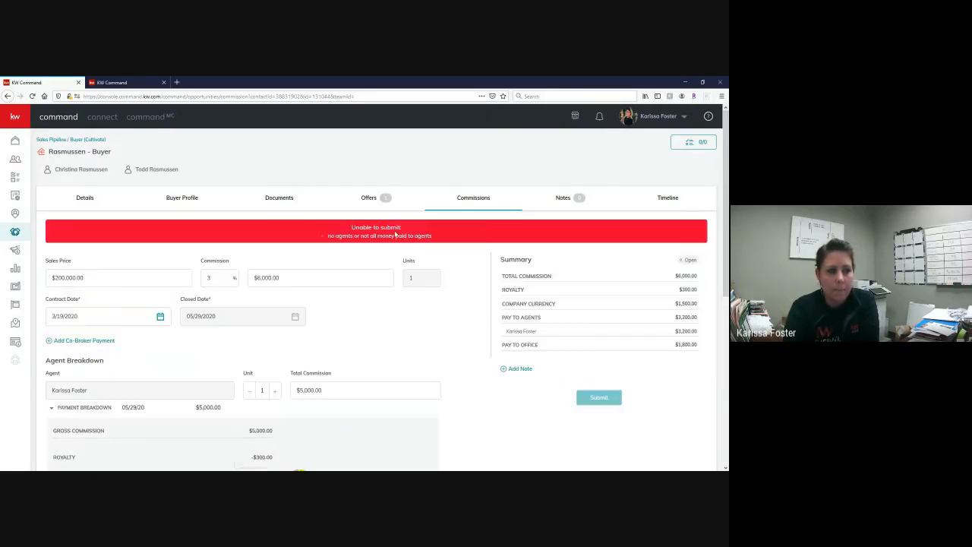
pyautogui.moveTo(352, 227); pyautogui.dragTo(452, 244)
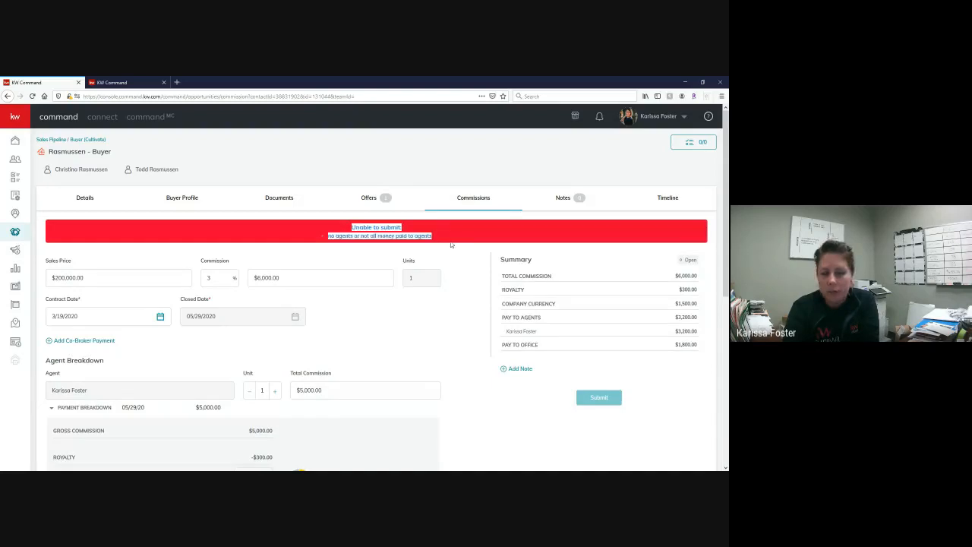
pyautogui.click(460, 257)
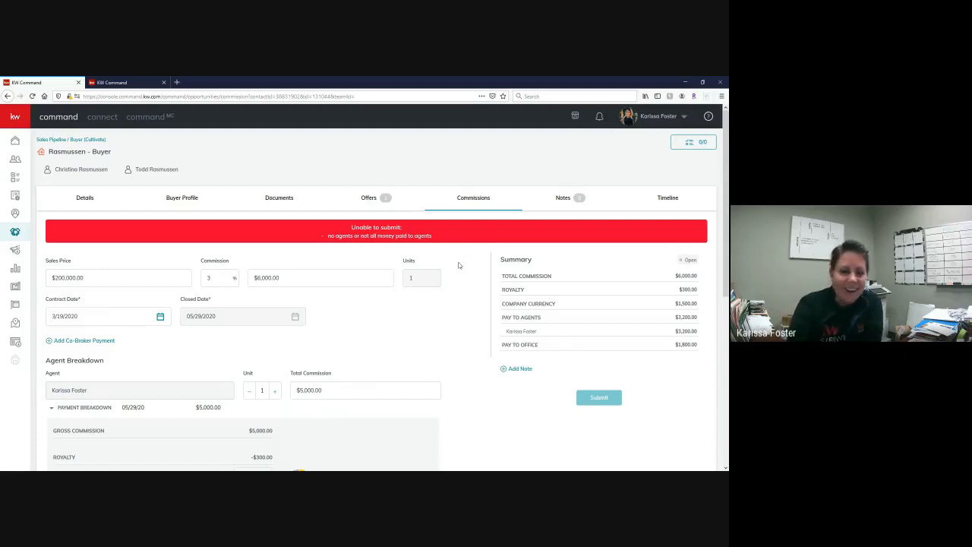
pyautogui.moveTo(328, 235); pyautogui.dragTo(456, 271)
pyautogui.click(457, 272)
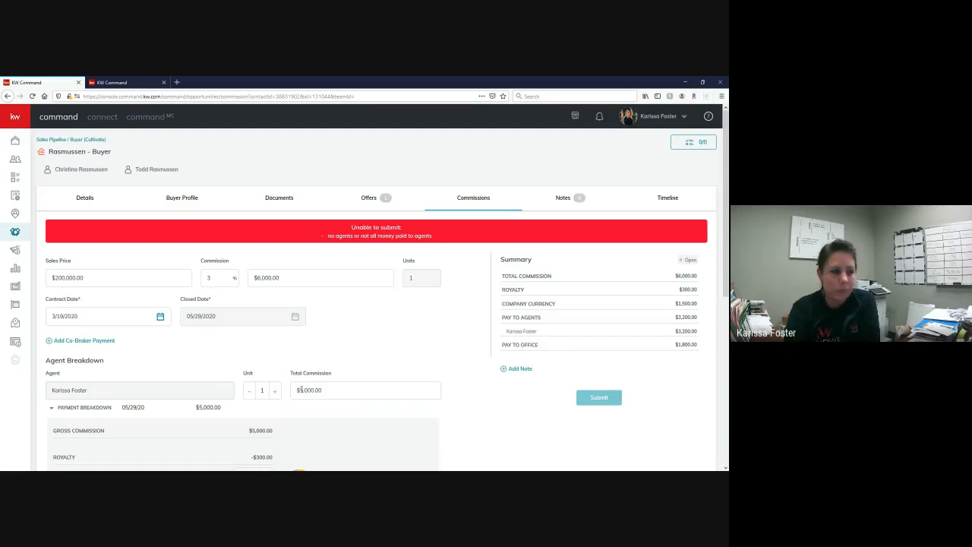
# - Restore the agent's total commission to $6,000.00 so the full amount is distributed
pyautogui.press('BackSpace')
pyautogui.write('66')
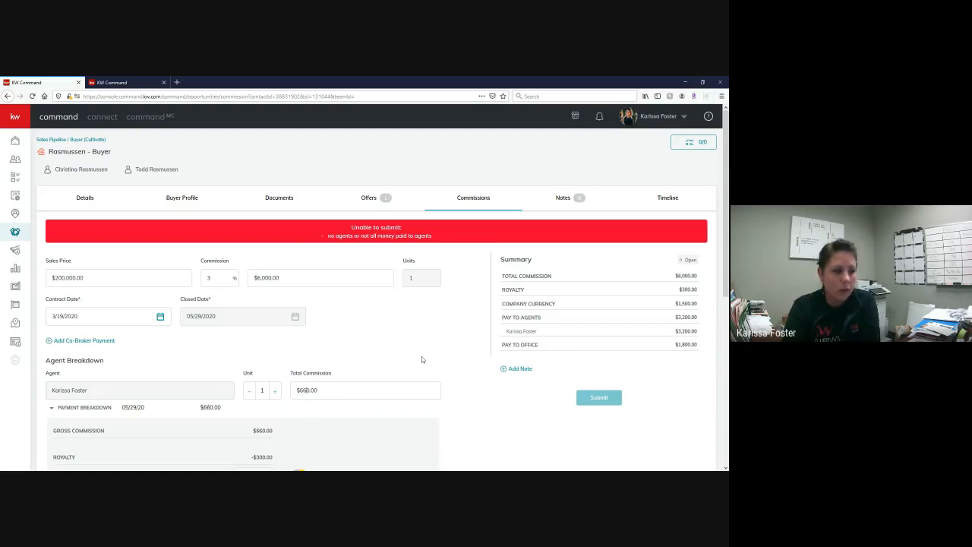
pyautogui.press('BackSpace')
pyautogui.write('00')
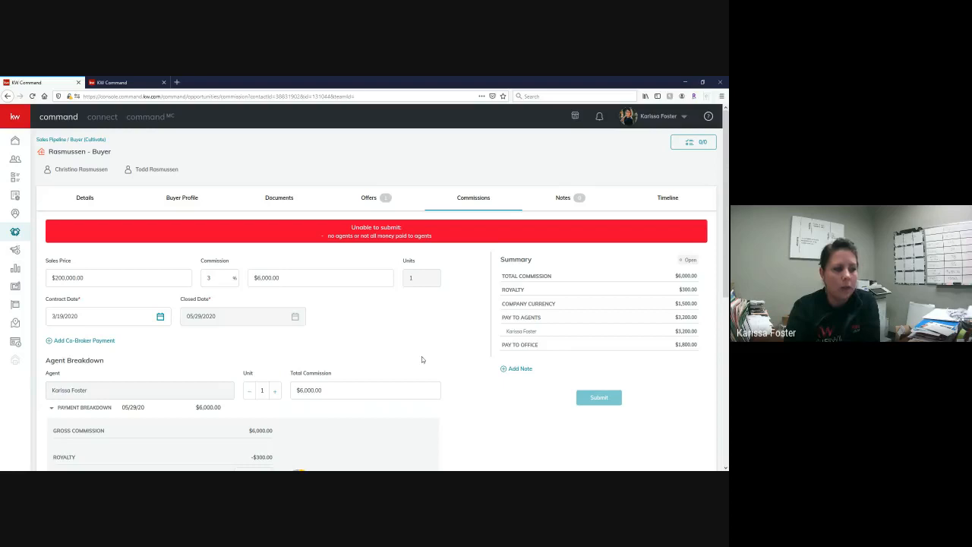
pyautogui.click(446, 325)
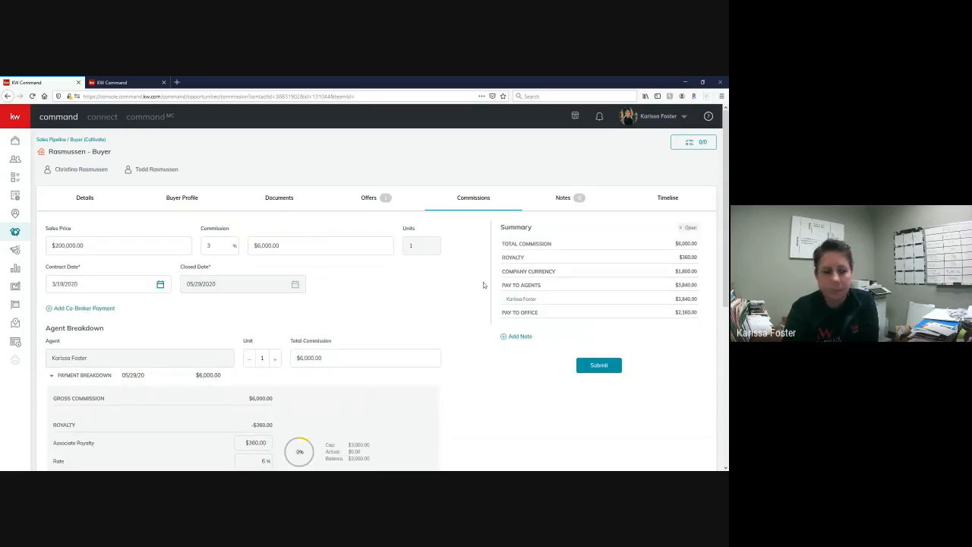
# - Review the royalty and company commission amounts, and enter a KW Cares deduction of $5.00 in the agent's payment breakdown
pyautogui.scroll(-3, 480, 266)
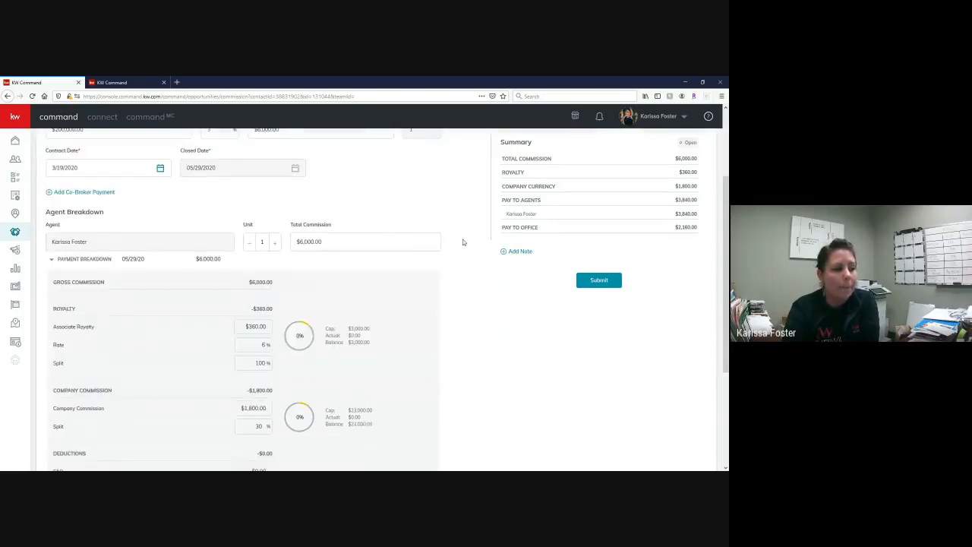
pyautogui.scroll(-1, 357, 251)
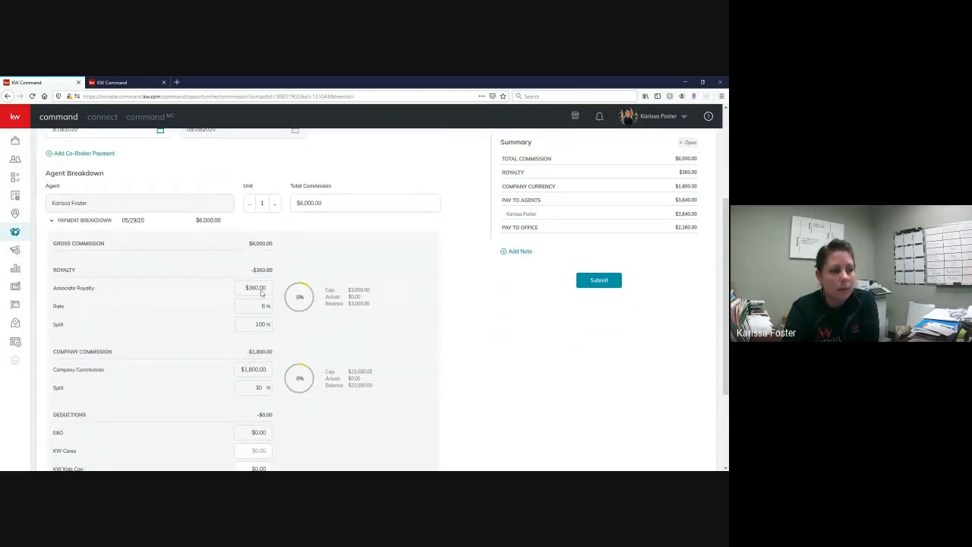
pyautogui.scroll(-2, 276, 276)
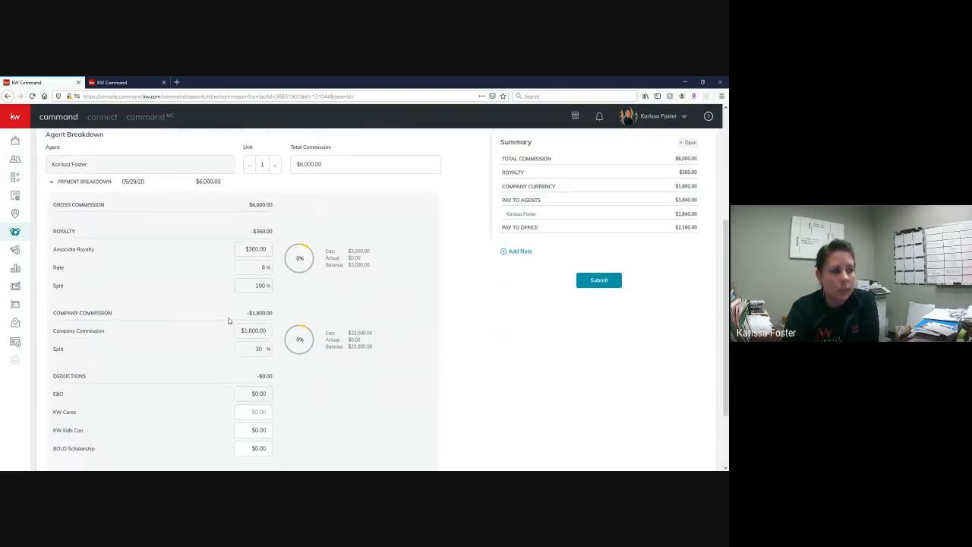
pyautogui.scroll(-1, 287, 284)
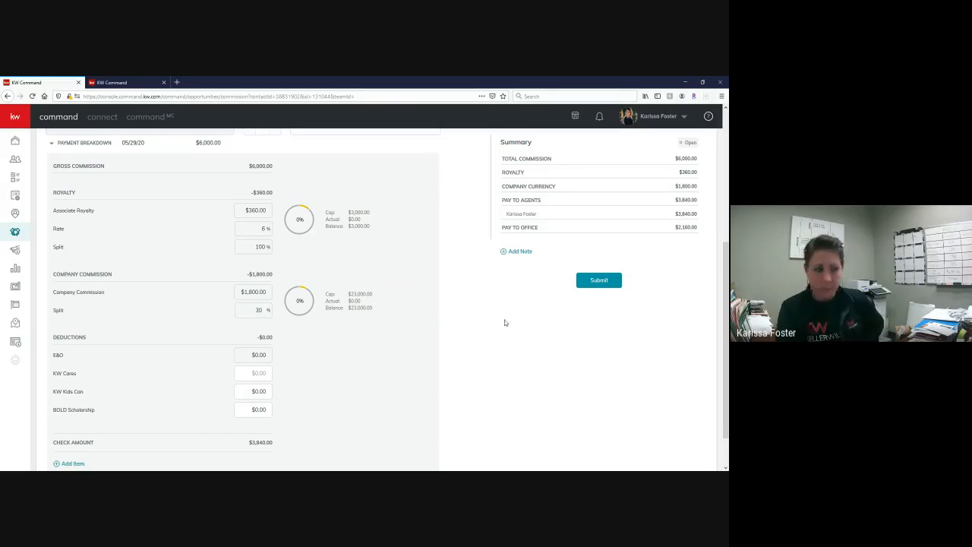
pyautogui.scroll(-1, 357, 274)
pyautogui.scroll(-1, 357, 265)
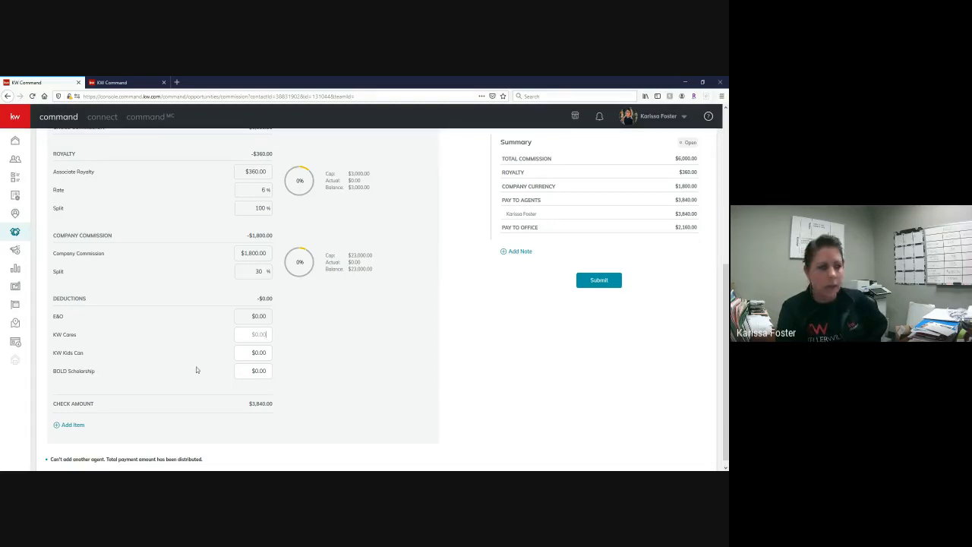
pyautogui.write('500')
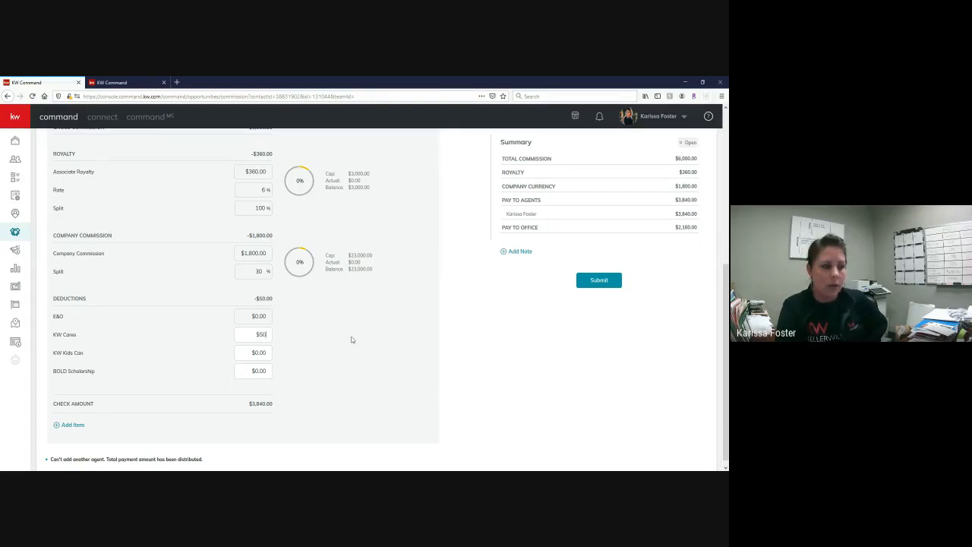
pyautogui.press('BackSpace')
pyautogui.press('BackSpace')
pyautogui.write('.00')
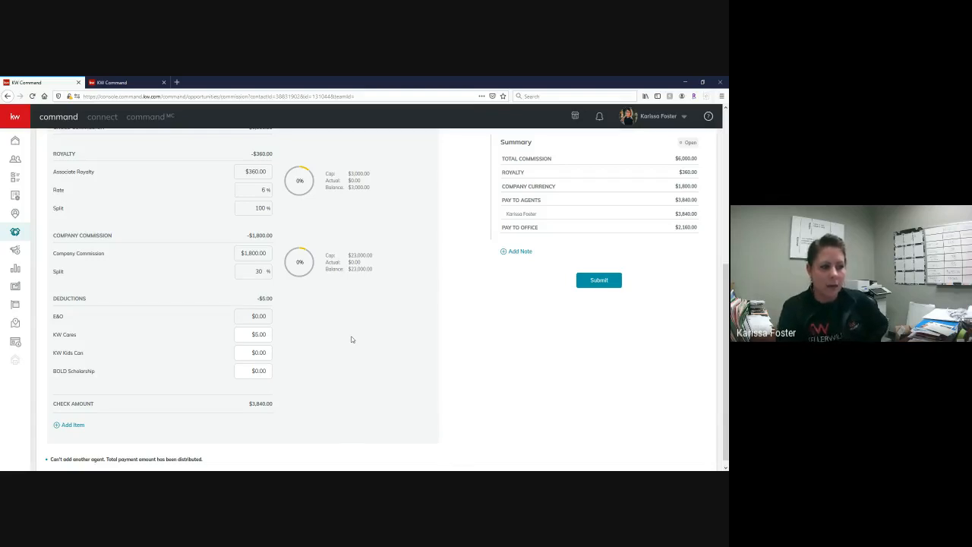
pyautogui.click(356, 341)
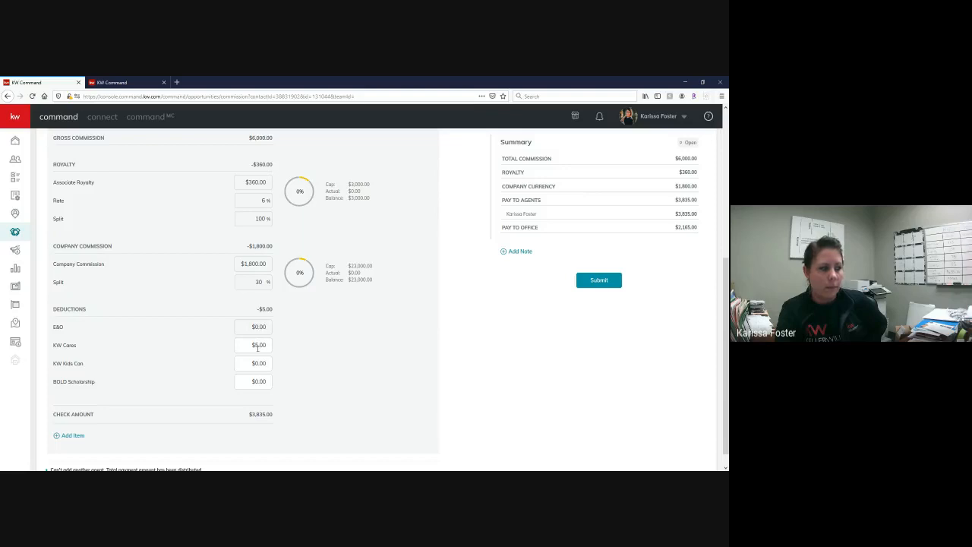
# - Add a bonus item of $395.00 to the payment breakdown with Split with Market Center off, and review the summary
pyautogui.scroll(-1, 332, 357)
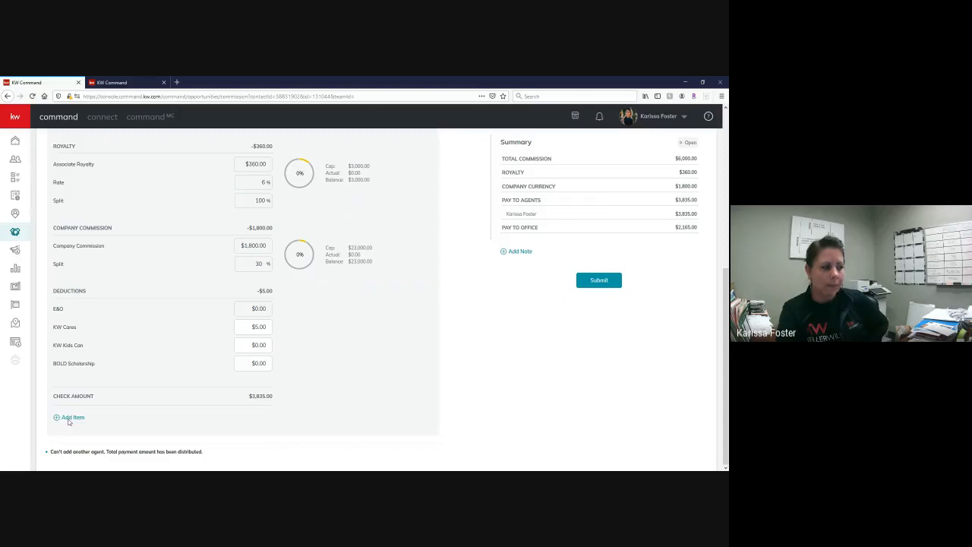
pyautogui.click(72, 417)
pyautogui.click(458, 250)
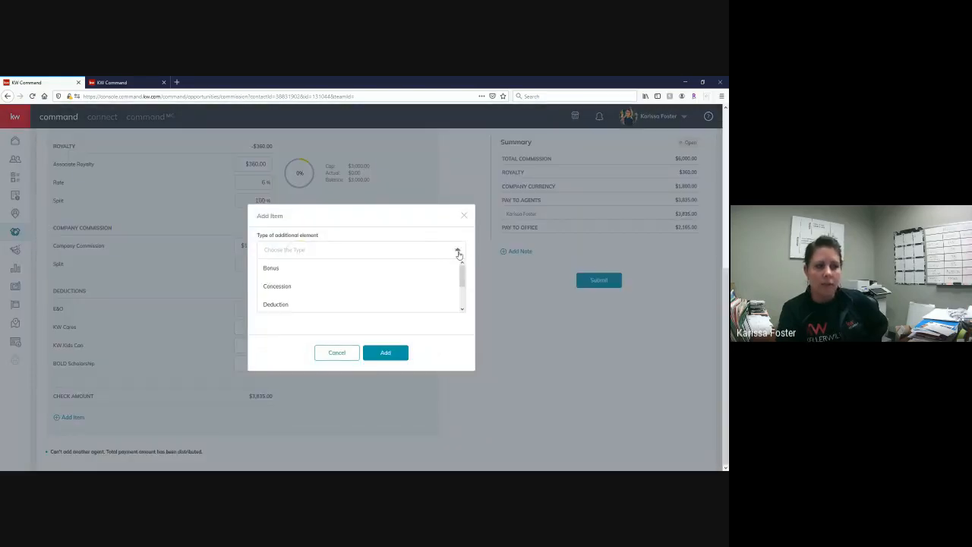
pyautogui.click(286, 270)
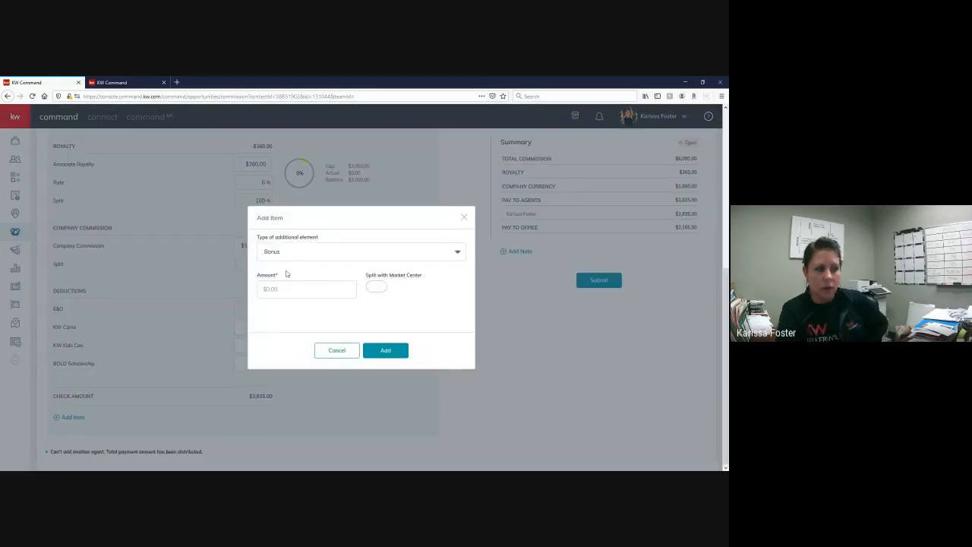
pyautogui.write('395')
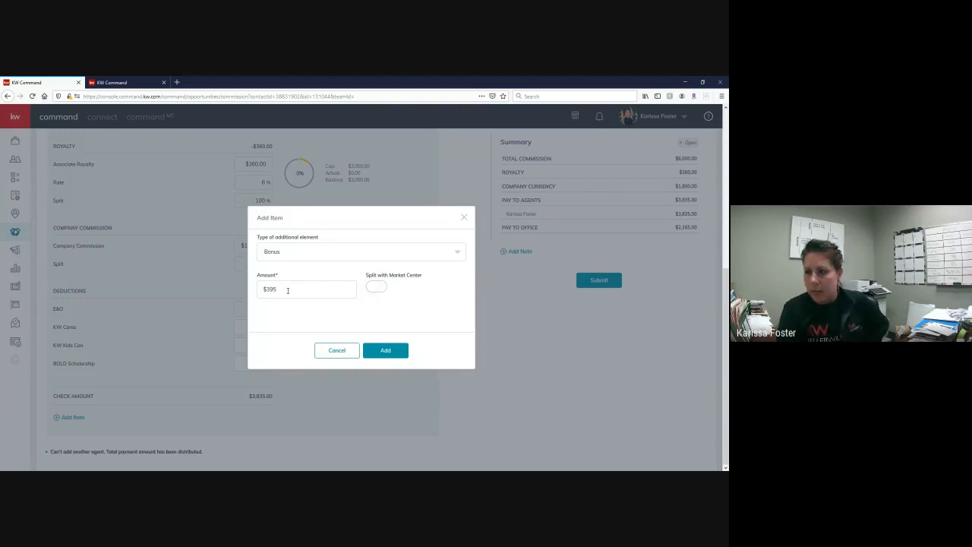
pyautogui.click(376, 287)
pyautogui.click(377, 287)
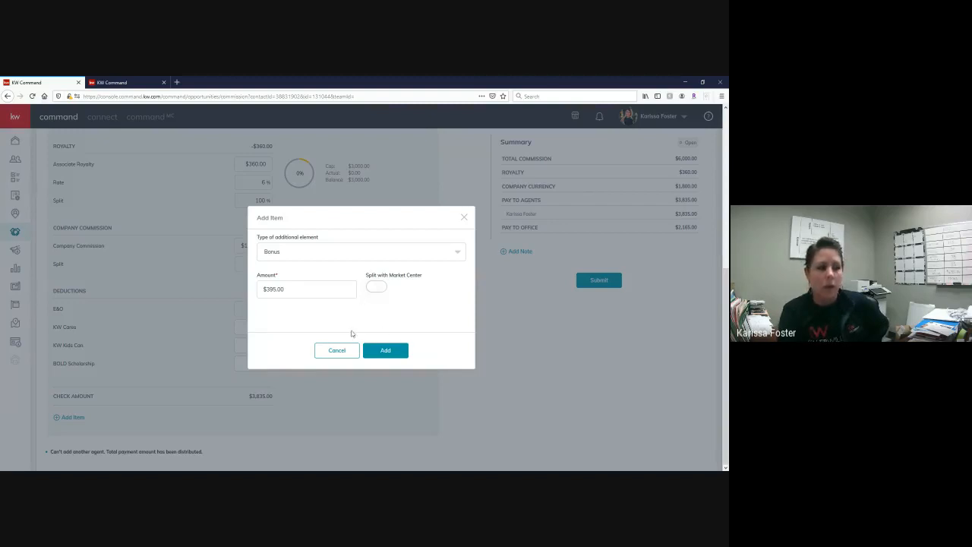
pyautogui.click(386, 352)
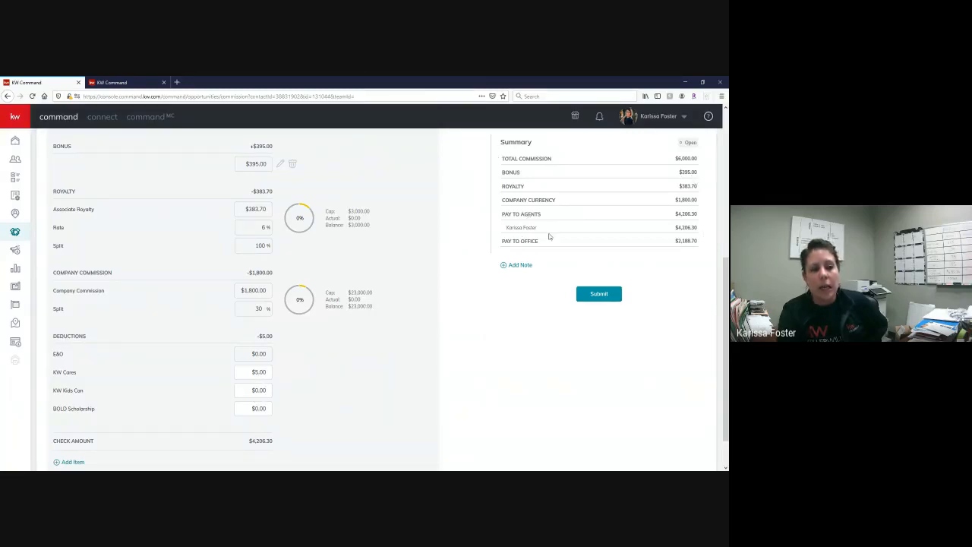
pyautogui.scroll(1, 548, 236)
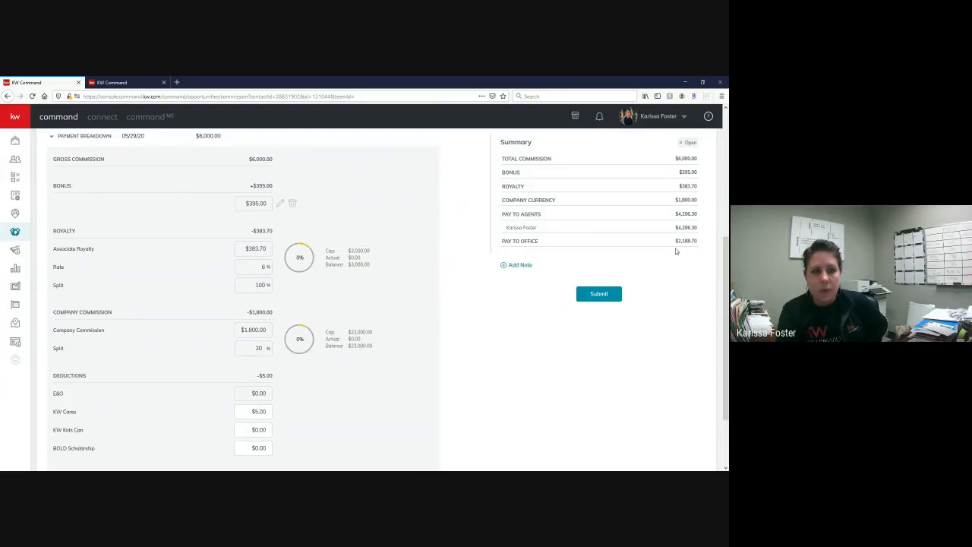
pyautogui.scroll(1, 539, 250)
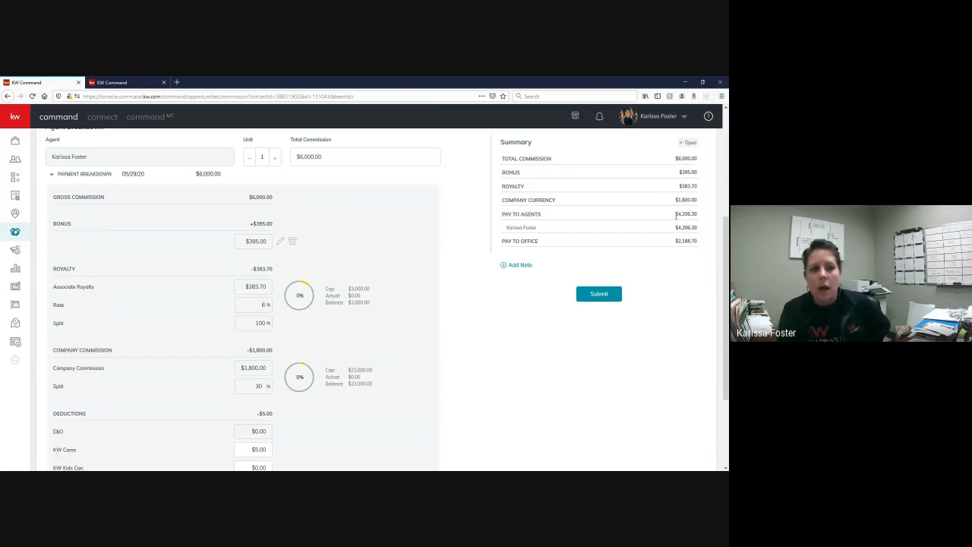
# - Examine the Pay to Agents and Pay to Office amounts in the commission summary
pyautogui.moveTo(675, 215); pyautogui.dragTo(699, 246)
pyautogui.click(703, 223)
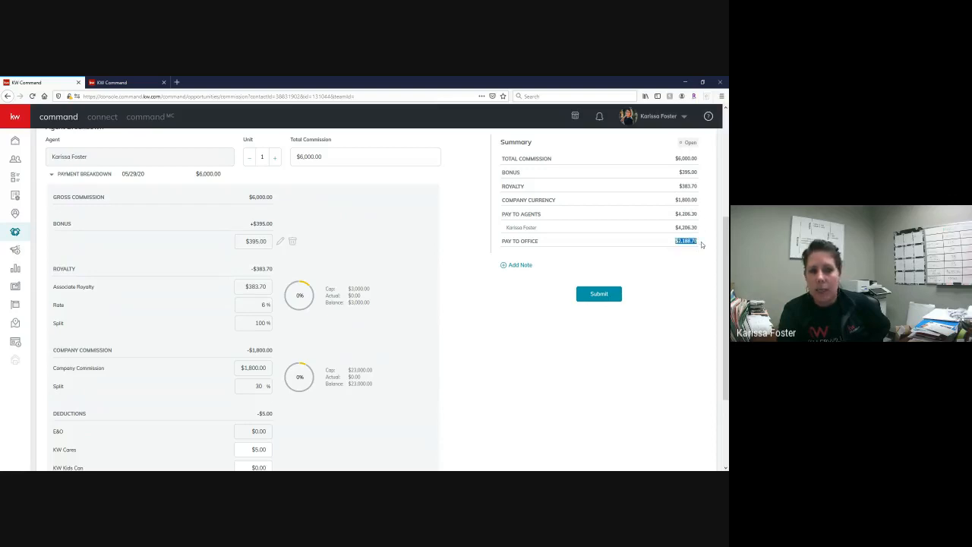
pyautogui.click(702, 244)
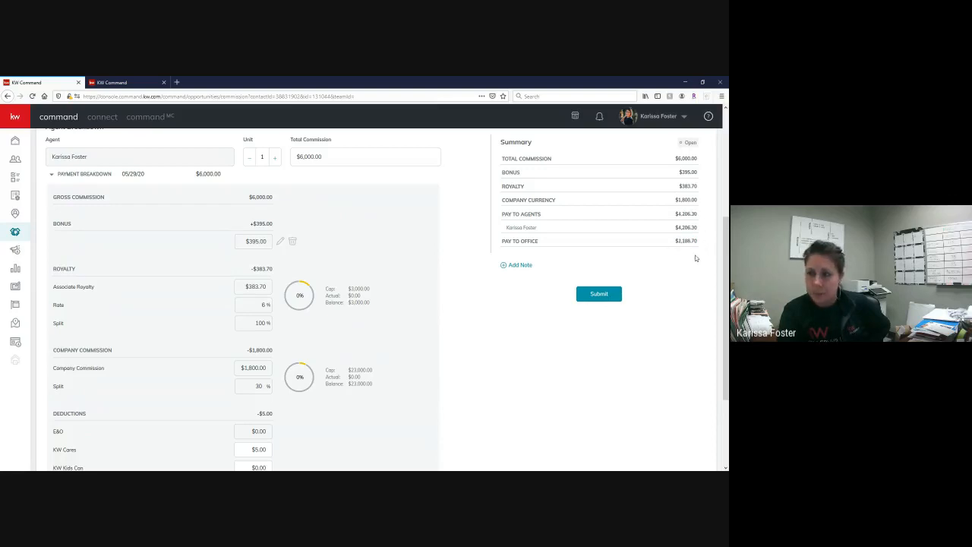
# - Try an Outside Referral item at 25% and 30% in the agent's payment breakdown, and discard it without adding
pyautogui.scroll(-3, 434, 268)
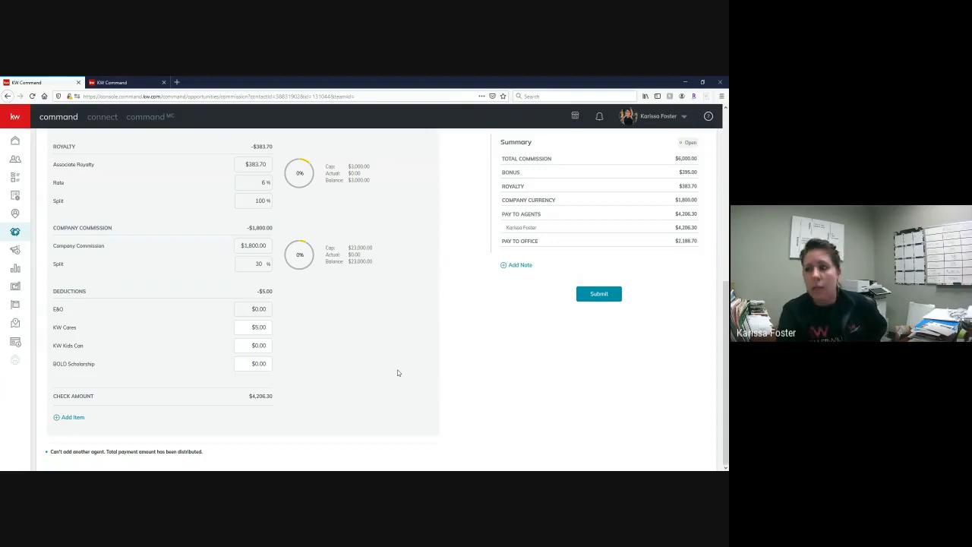
pyautogui.click(68, 418)
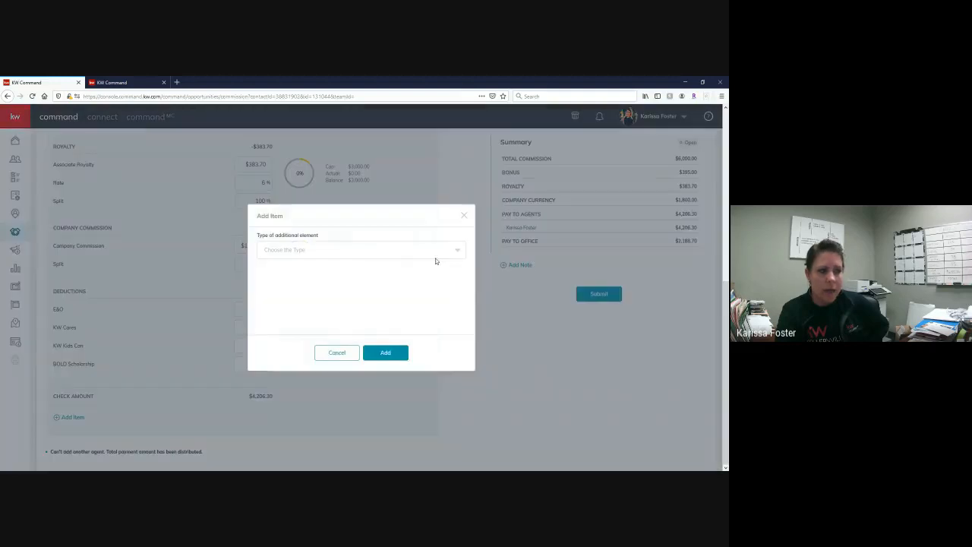
pyautogui.click(458, 250)
pyautogui.scroll(-1, 297, 306)
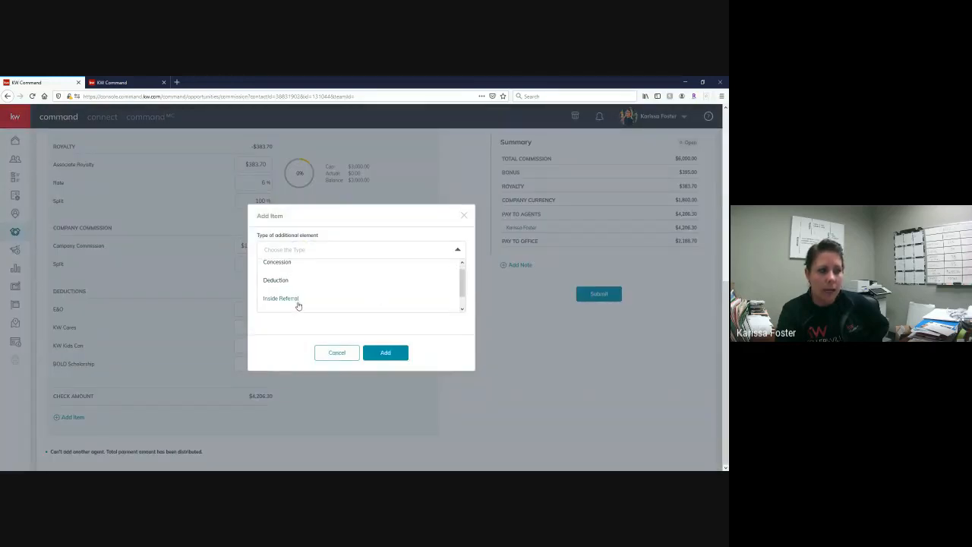
pyautogui.click(283, 303)
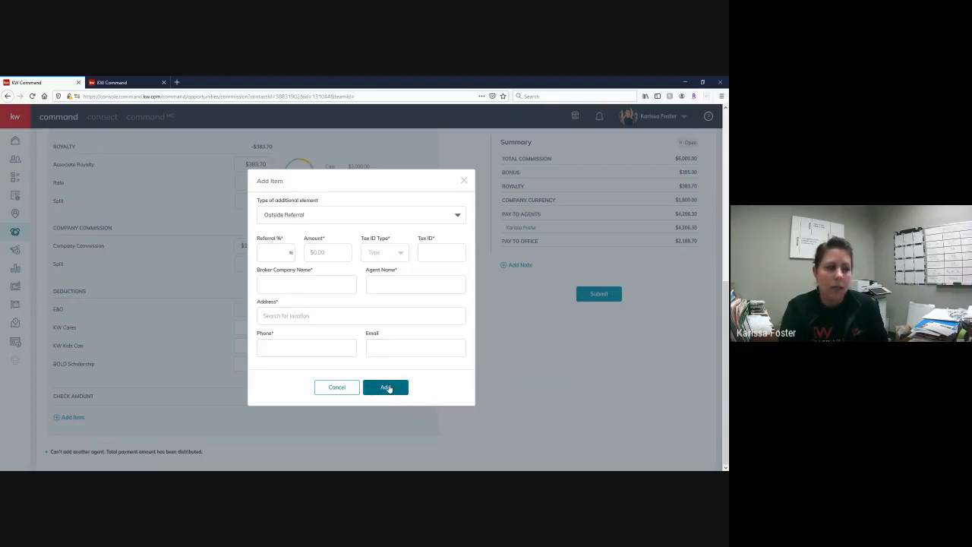
pyautogui.click(273, 253)
pyautogui.write('25')
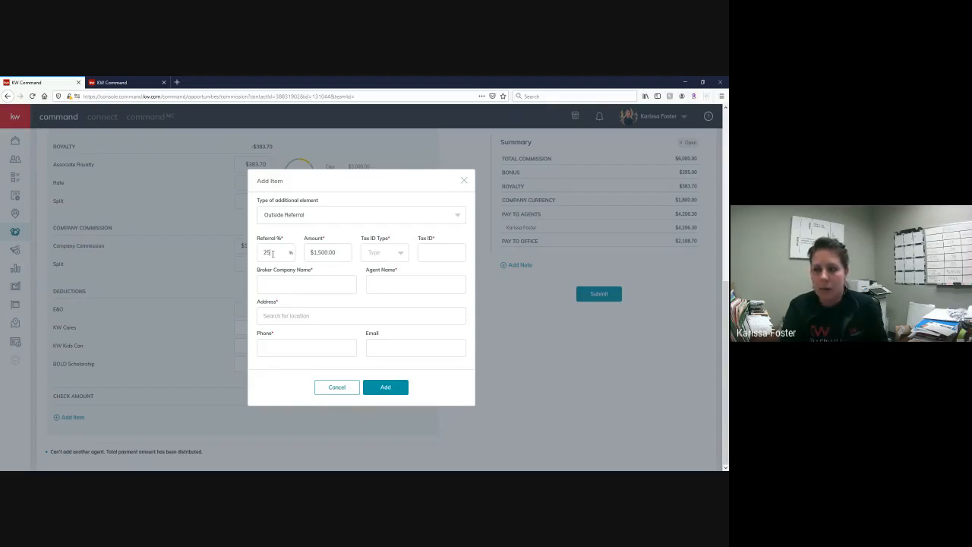
pyautogui.press('BackSpace')
pyautogui.press('BackSpace')
pyautogui.write('30')
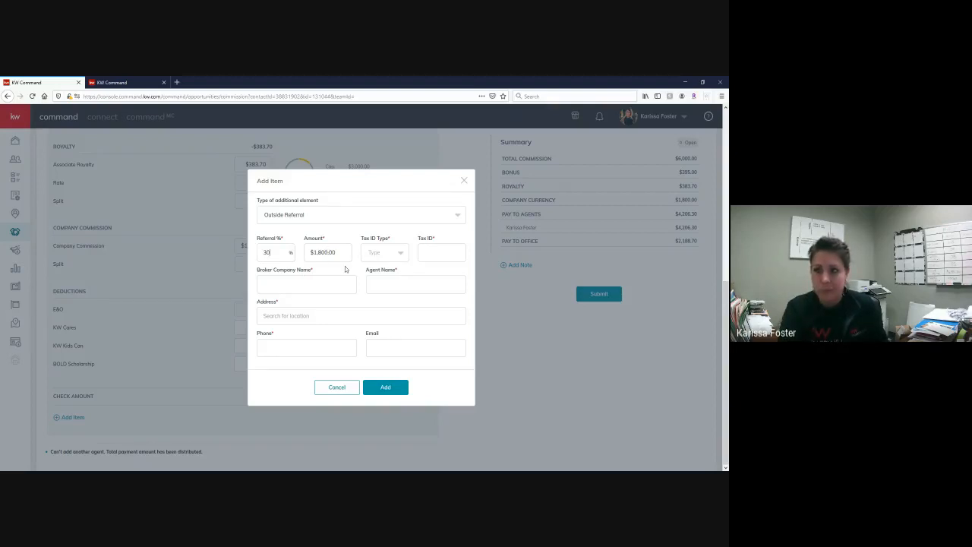
pyautogui.click(464, 183)
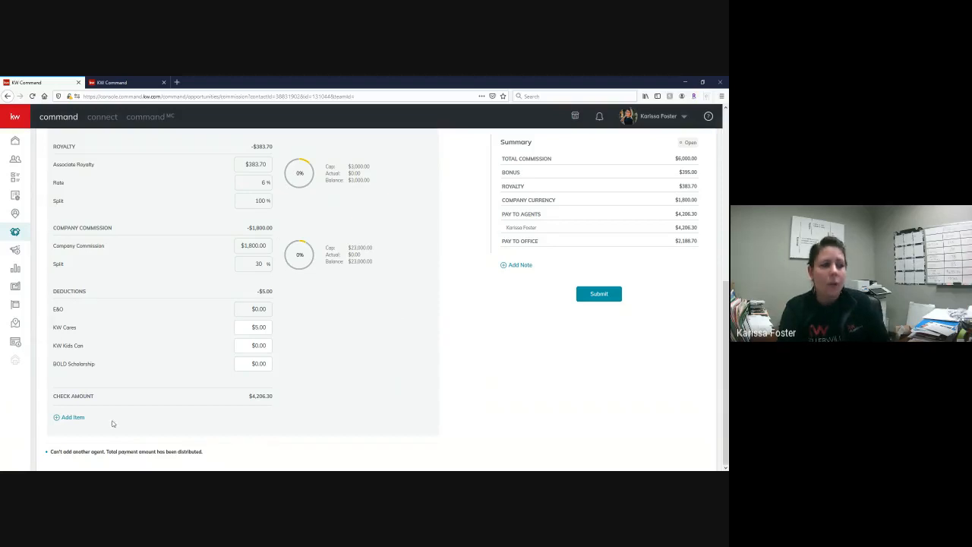
# - Submit the completed commission for review
pyautogui.scroll(4, 438, 338)
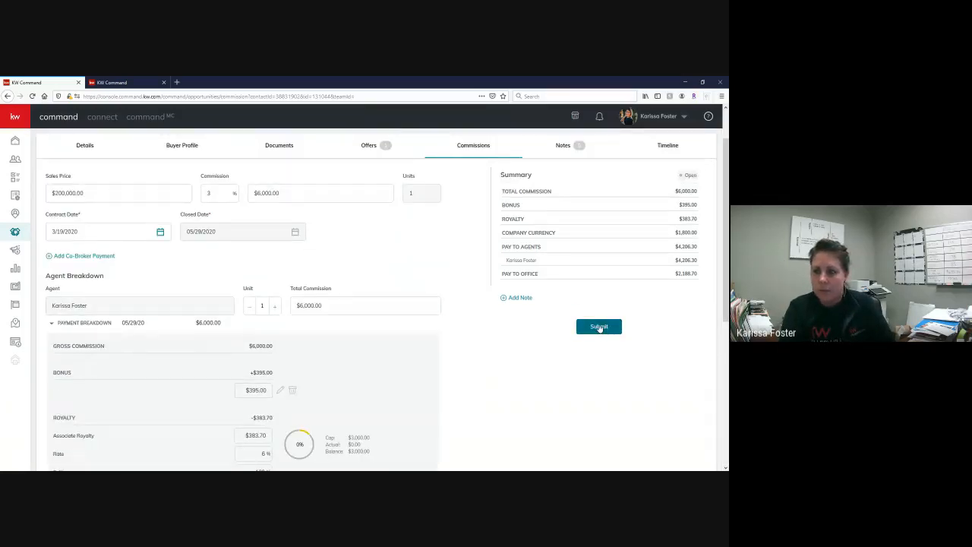
pyautogui.click(599, 326)
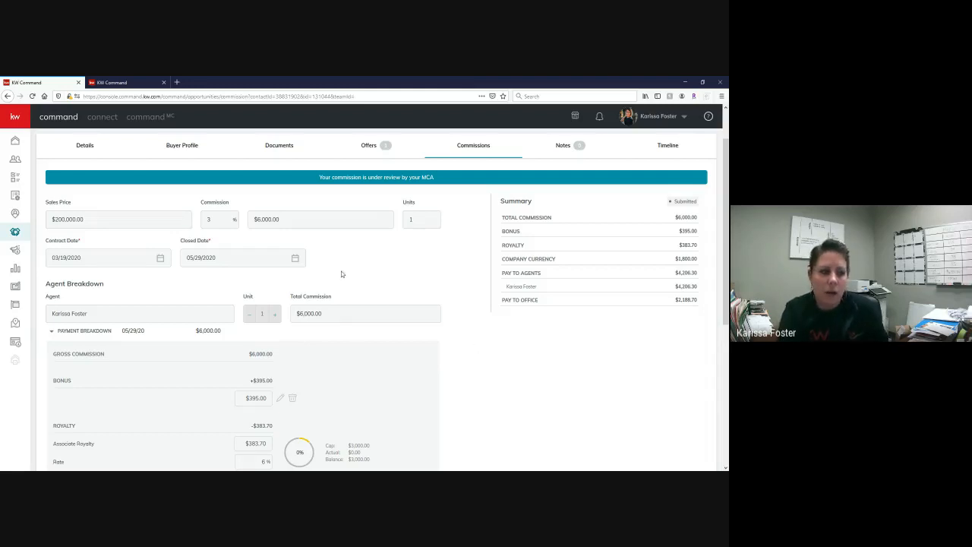
pyautogui.scroll(-6, 494, 298)
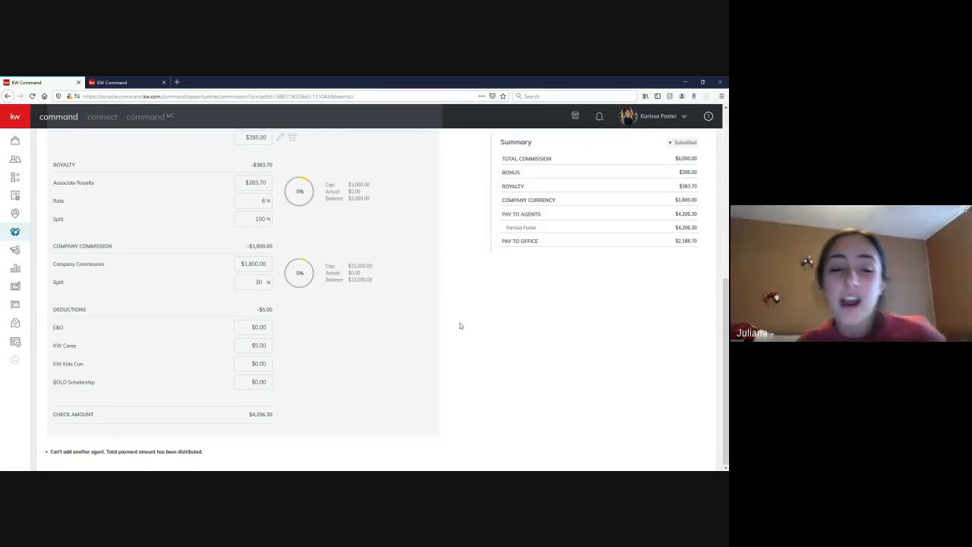
pyautogui.scroll(2, 459, 325)
pyautogui.scroll(3, 459, 323)
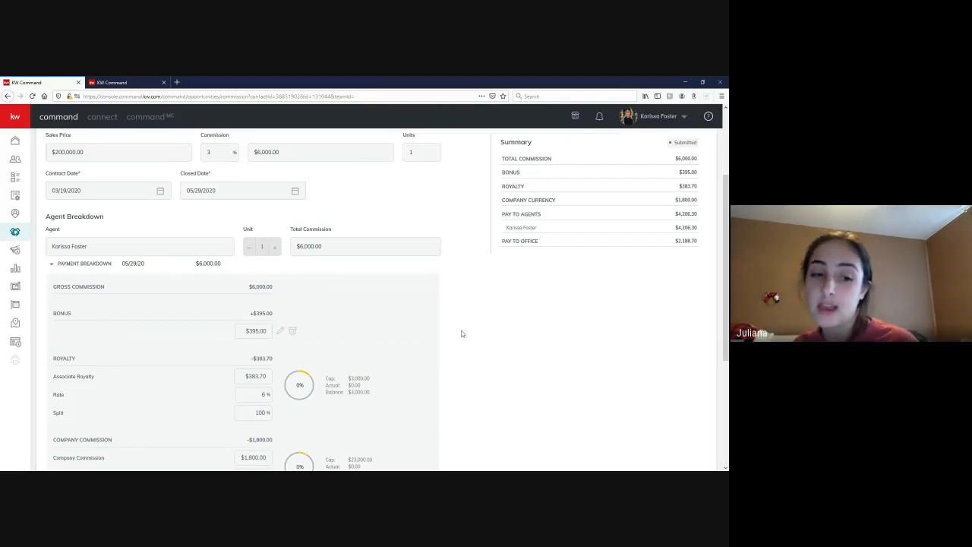
pyautogui.scroll(-5, 460, 331)
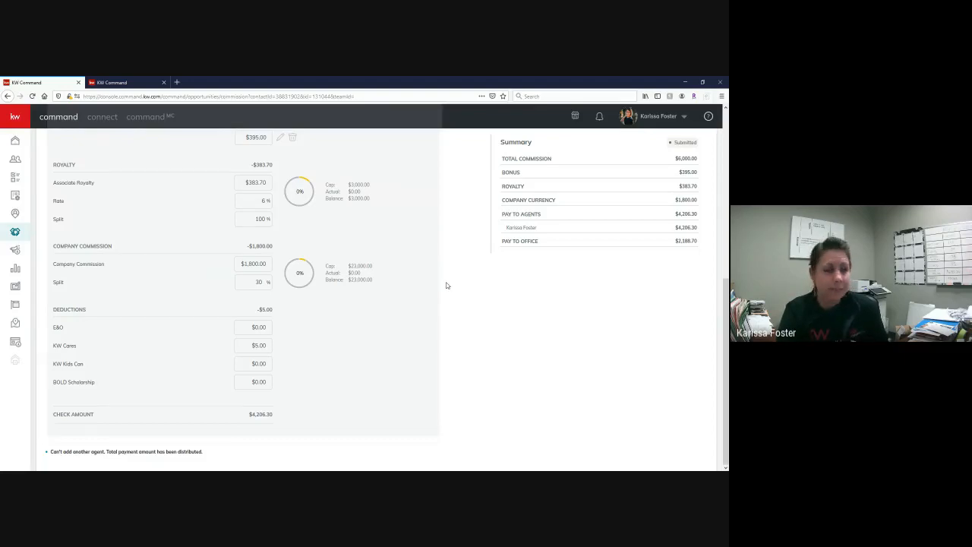
pyautogui.scroll(5, 447, 286)
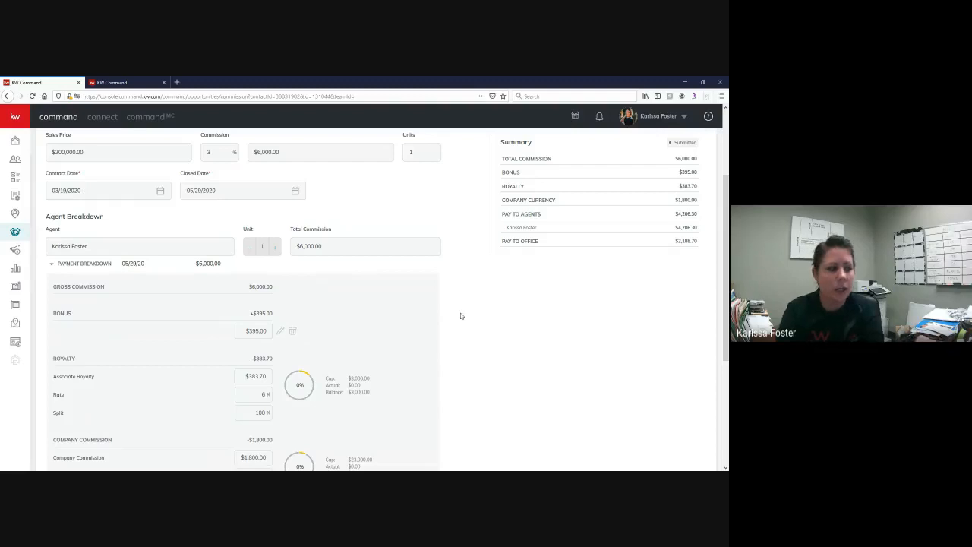
pyautogui.scroll(-5, 460, 316)
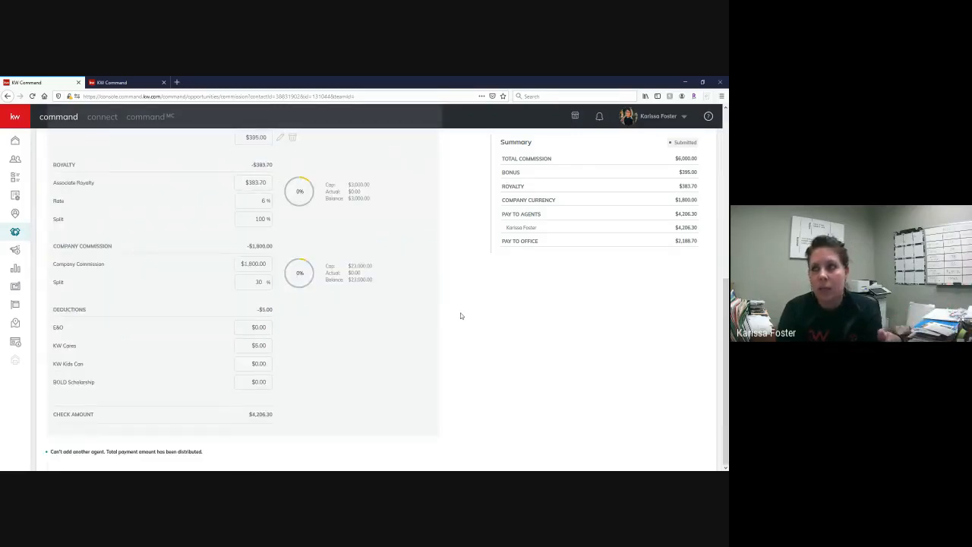